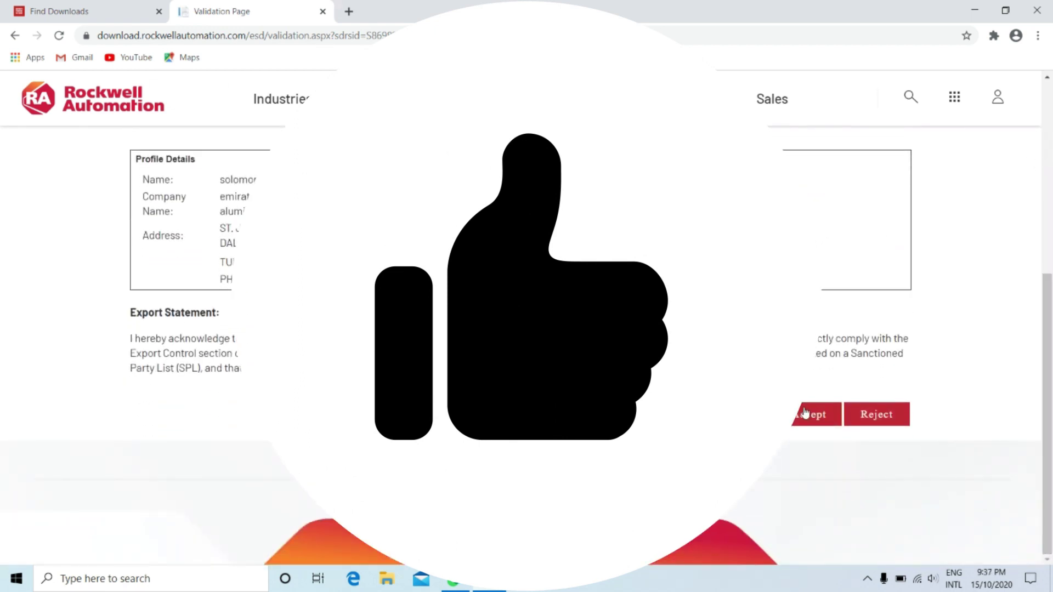
Accept the export statement, fetch the files through Managed Download by running the download manager, and open the download folder
{"action": "left_click", "coordinate": [806, 415]}
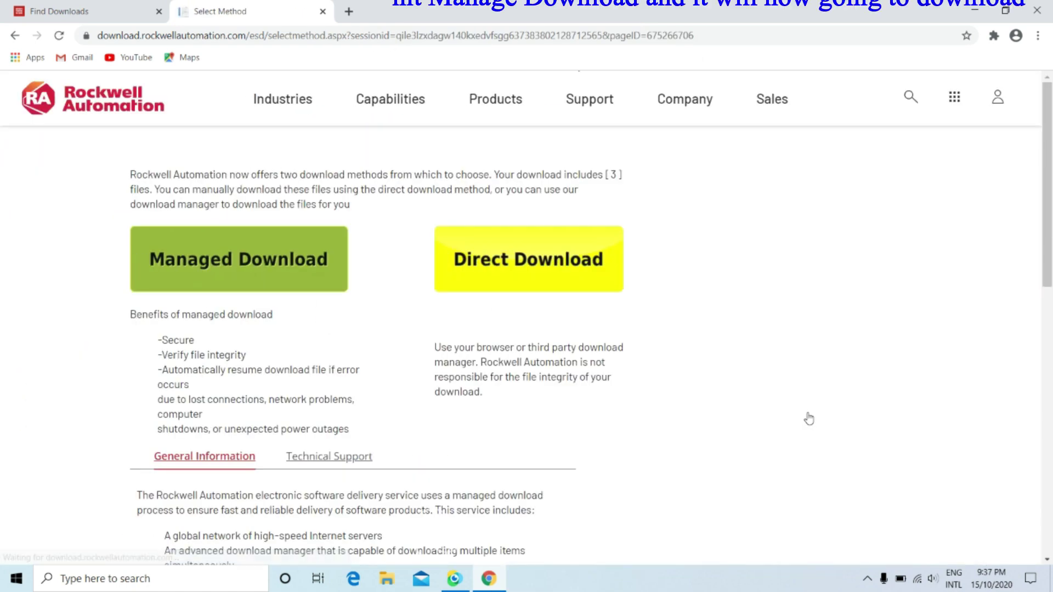
{"action": "left_click", "coordinate": [307, 274]}
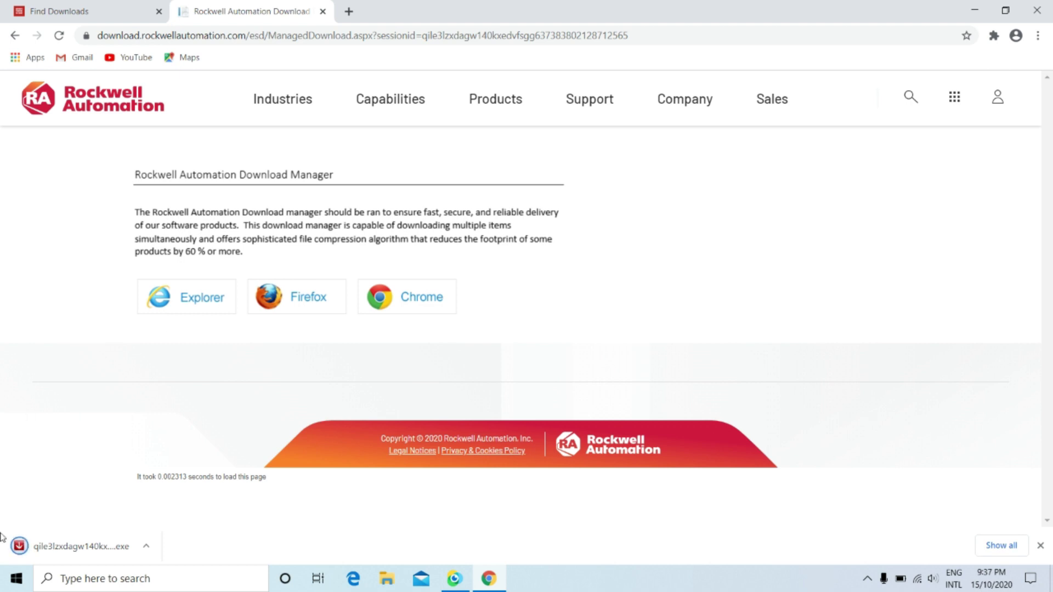
{"action": "left_click", "coordinate": [45, 553]}
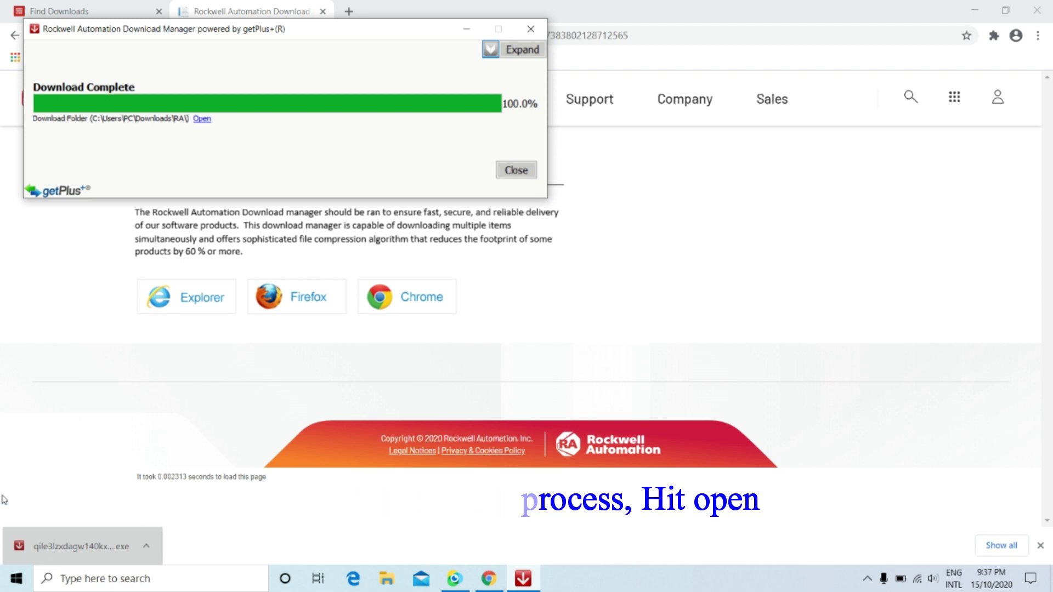
{"action": "left_click", "coordinate": [200, 120]}
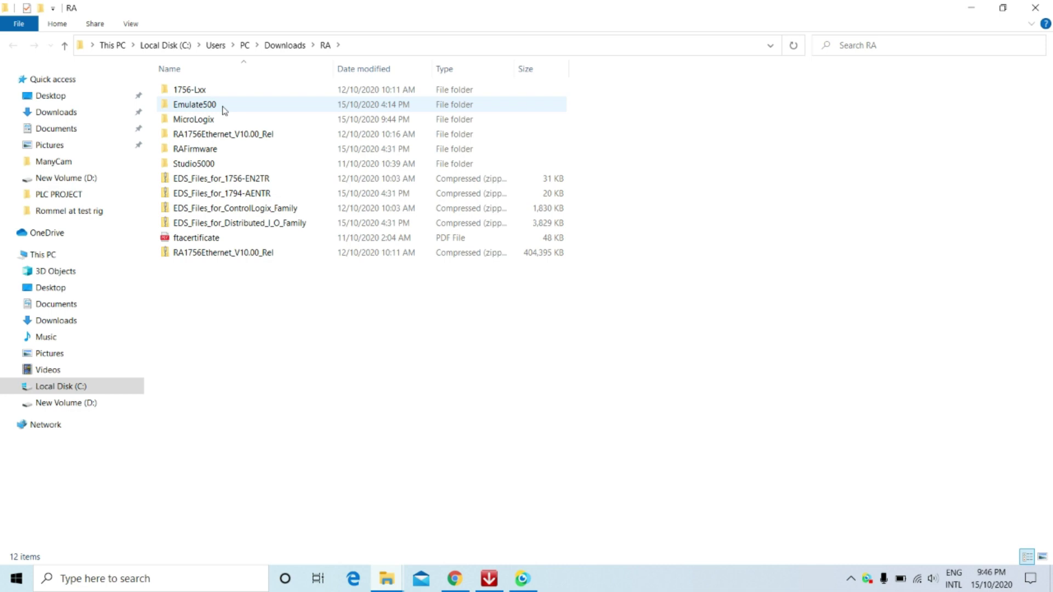
Look inside Emulate500's 6.00.00-RSLogixEmulate500-CD folder for the Setup application, and return to the RA folder
{"action": "double_click", "coordinate": [225, 110]}
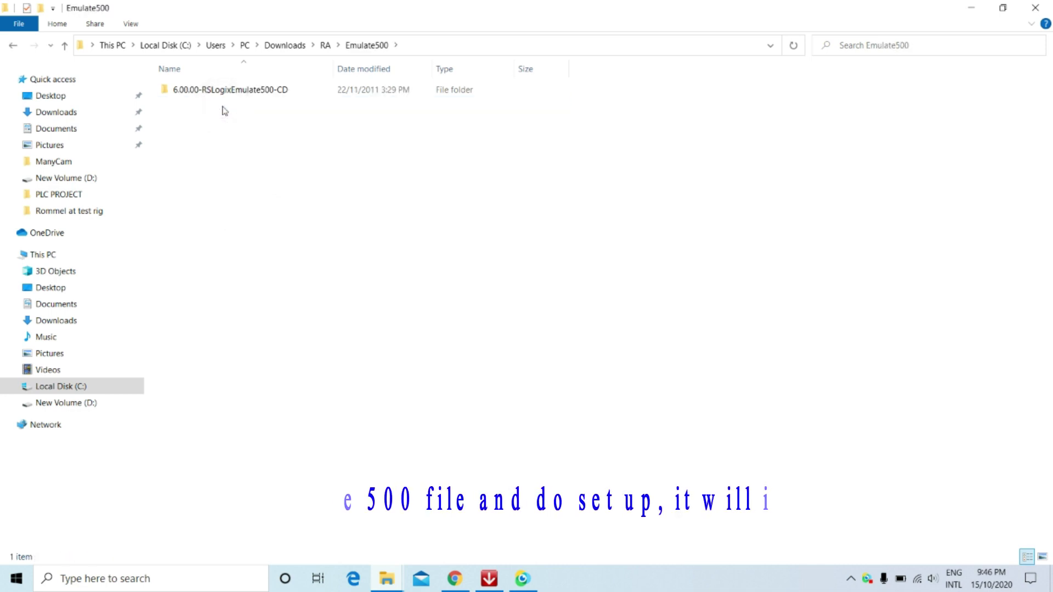
{"action": "double_click", "coordinate": [229, 96]}
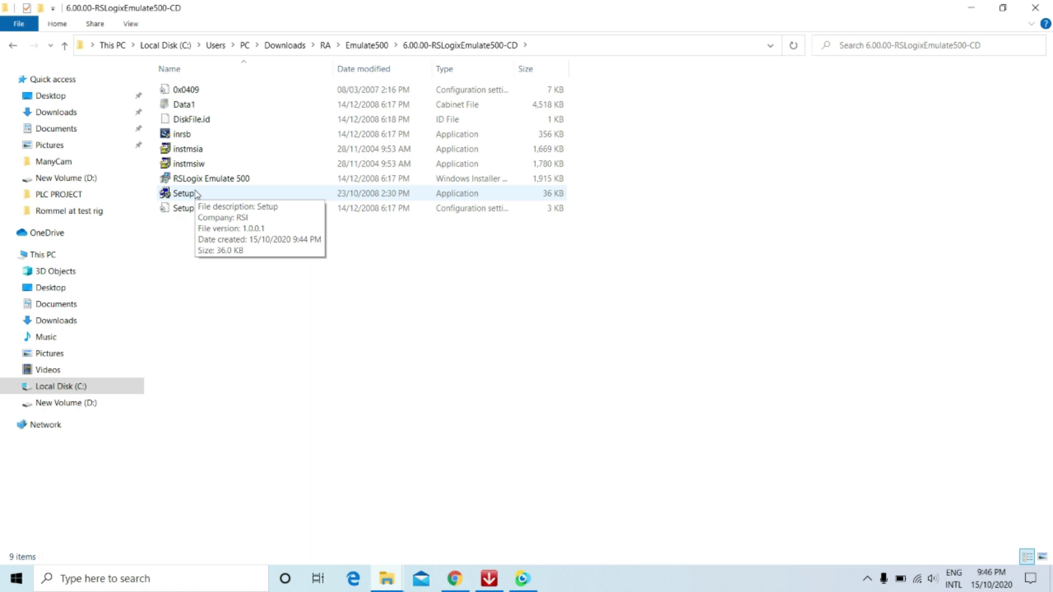
{"action": "left_click", "coordinate": [13, 46]}
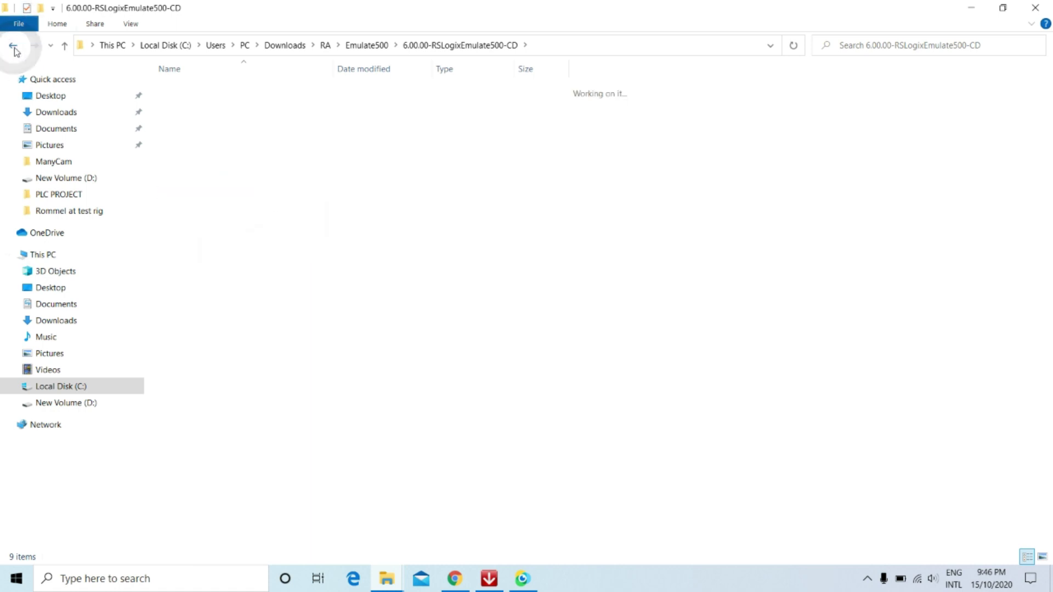
{"action": "left_click", "coordinate": [13, 46]}
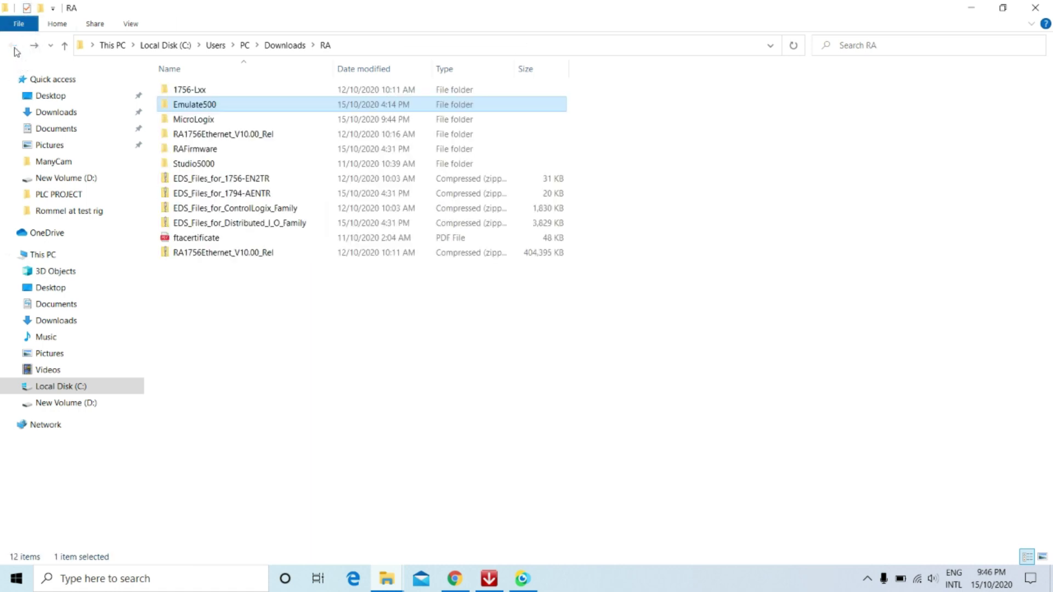
In the MicroLogix folder, view the Micro_Lite_830.zip and 2.57.00-RSLinxLite-A-DVD self-extractors and dismiss each without extracting
{"action": "double_click", "coordinate": [197, 124]}
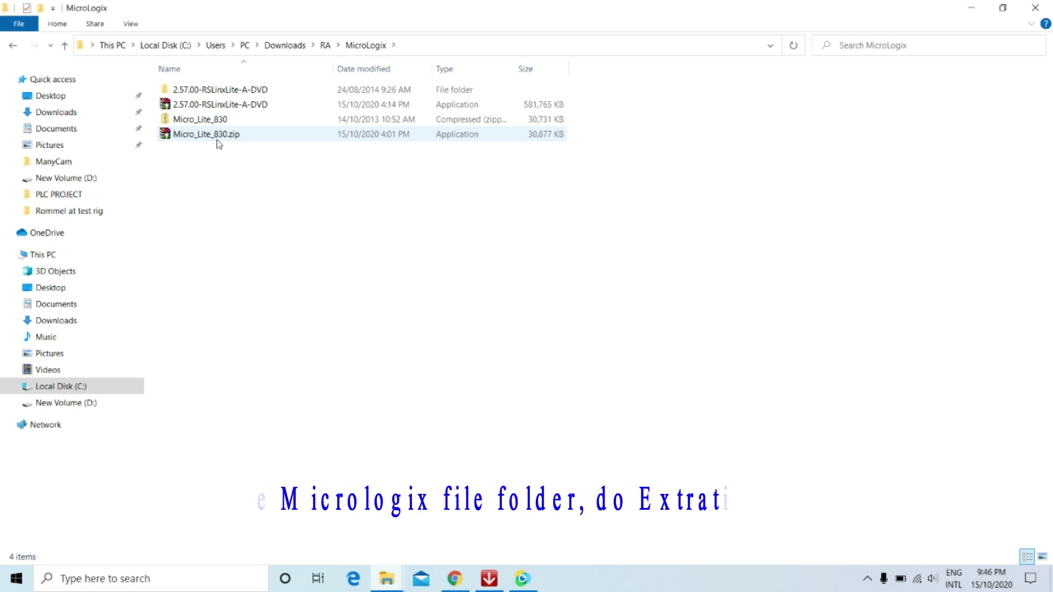
{"action": "double_click", "coordinate": [216, 139]}
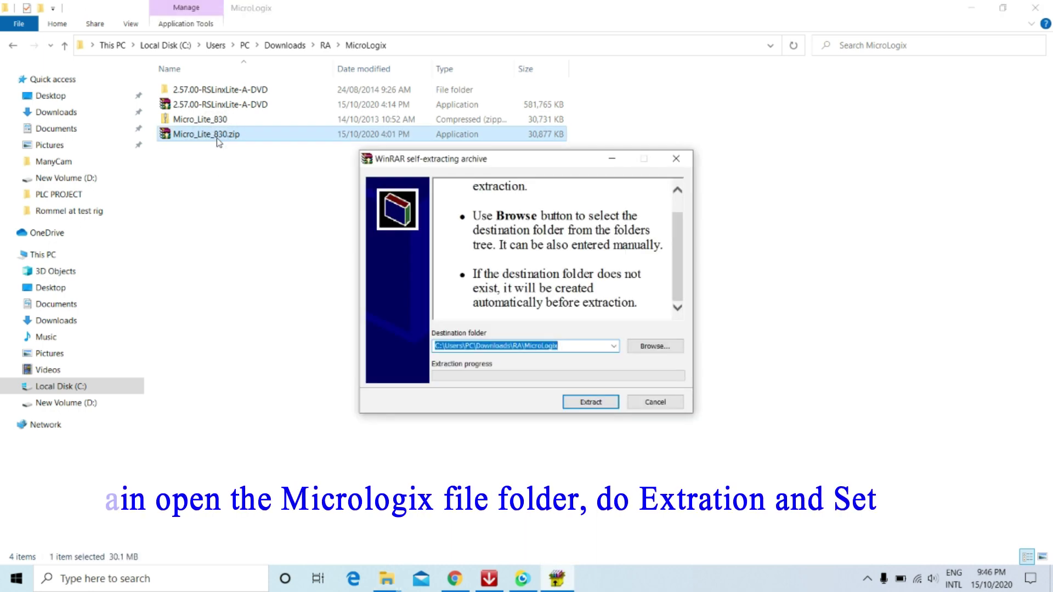
{"action": "left_click", "coordinate": [678, 160]}
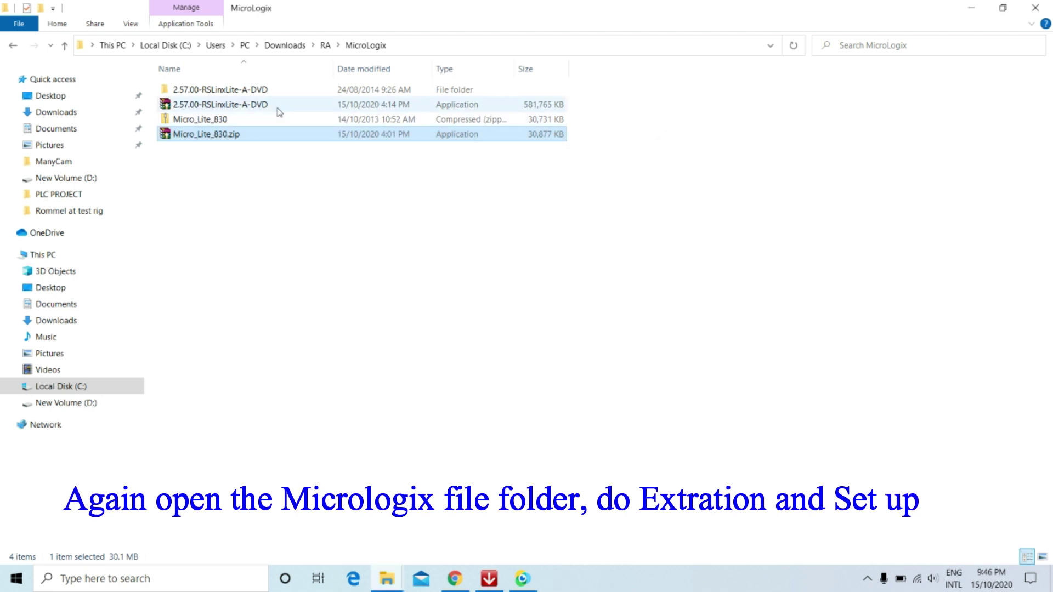
{"action": "double_click", "coordinate": [278, 112]}
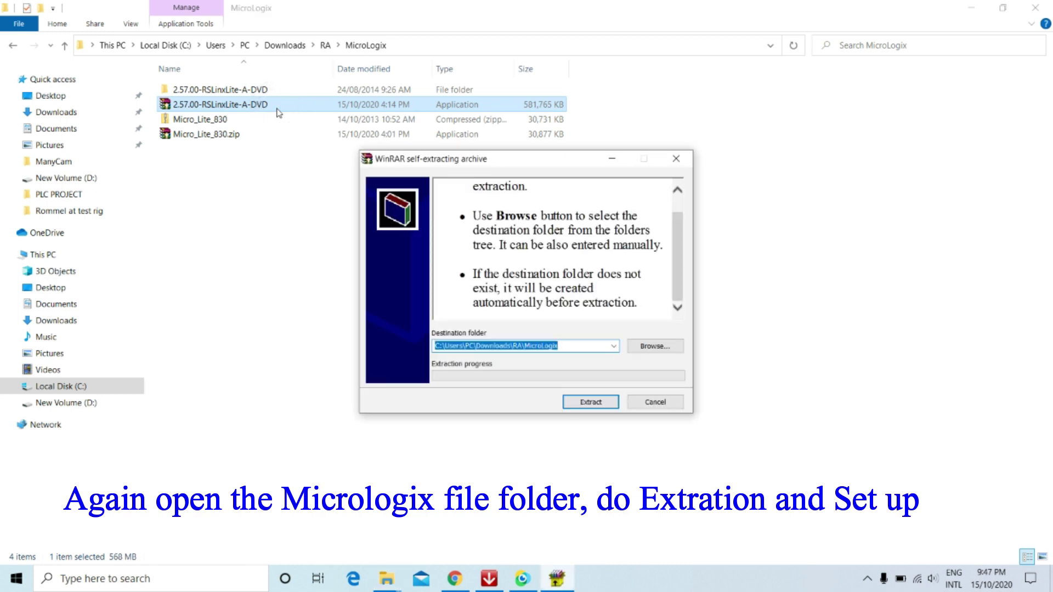
{"action": "left_click", "coordinate": [680, 160]}
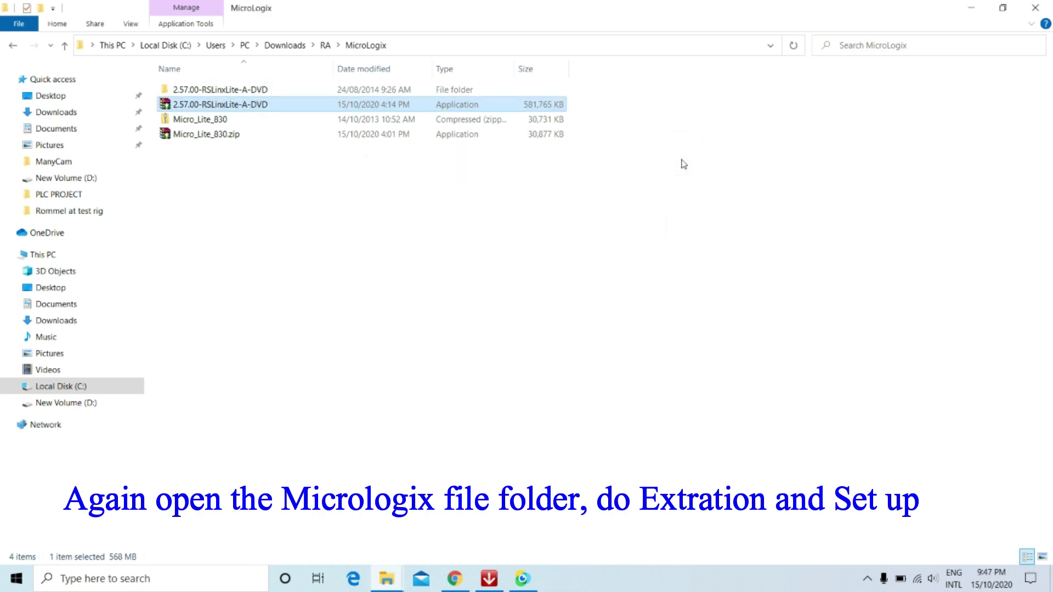
Inspect the Micro_Lite_830 archive and the 2.57.00-RSLinxLite-A-DVD folder for their setup applications, and return to the RA folder
{"action": "double_click", "coordinate": [253, 125]}
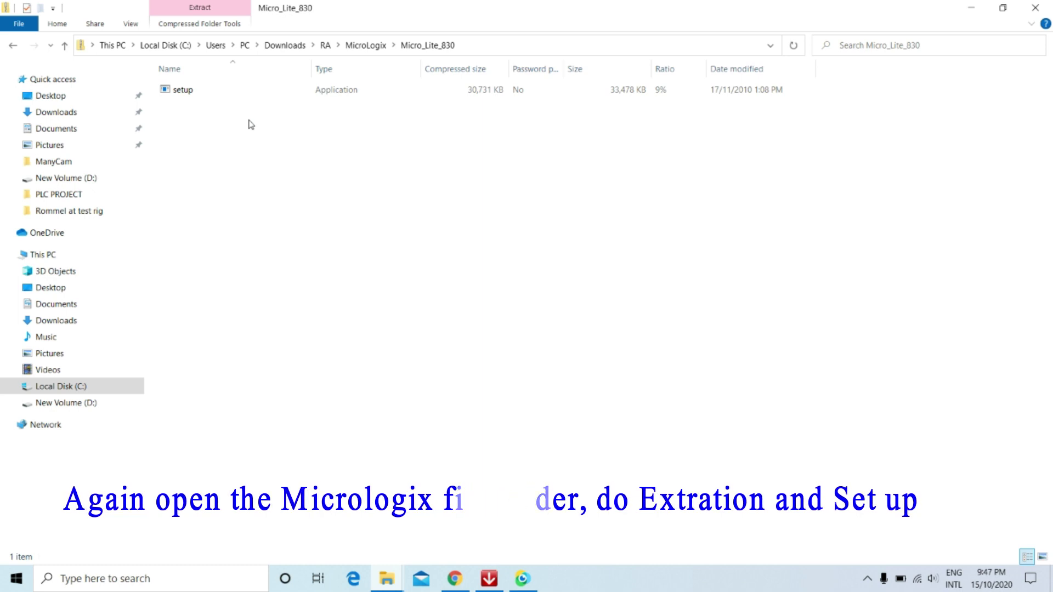
{"action": "left_click", "coordinate": [13, 46]}
{"action": "double_click", "coordinate": [198, 90]}
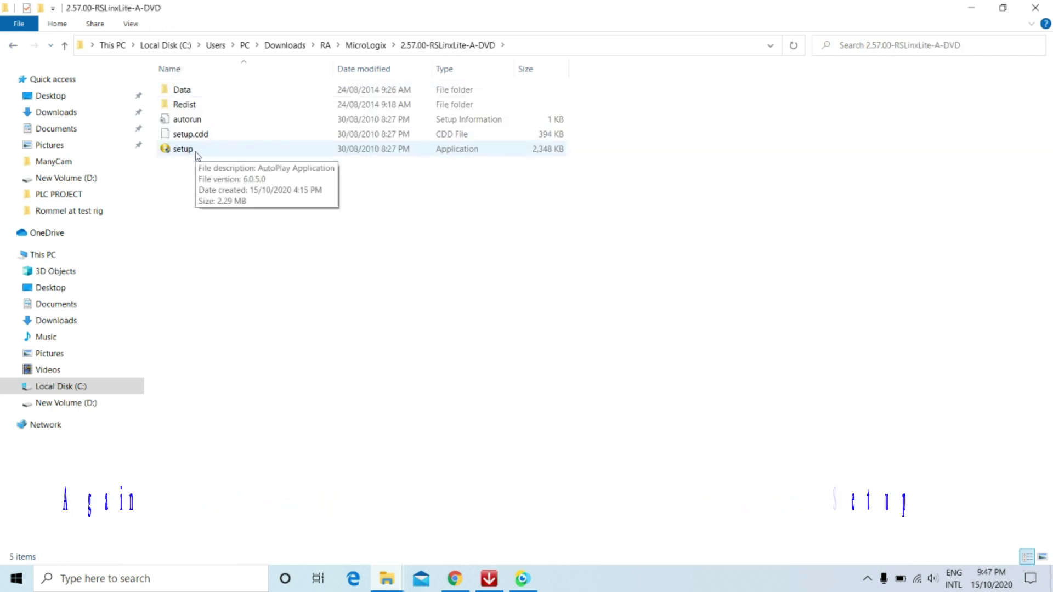
{"action": "left_click", "coordinate": [12, 48]}
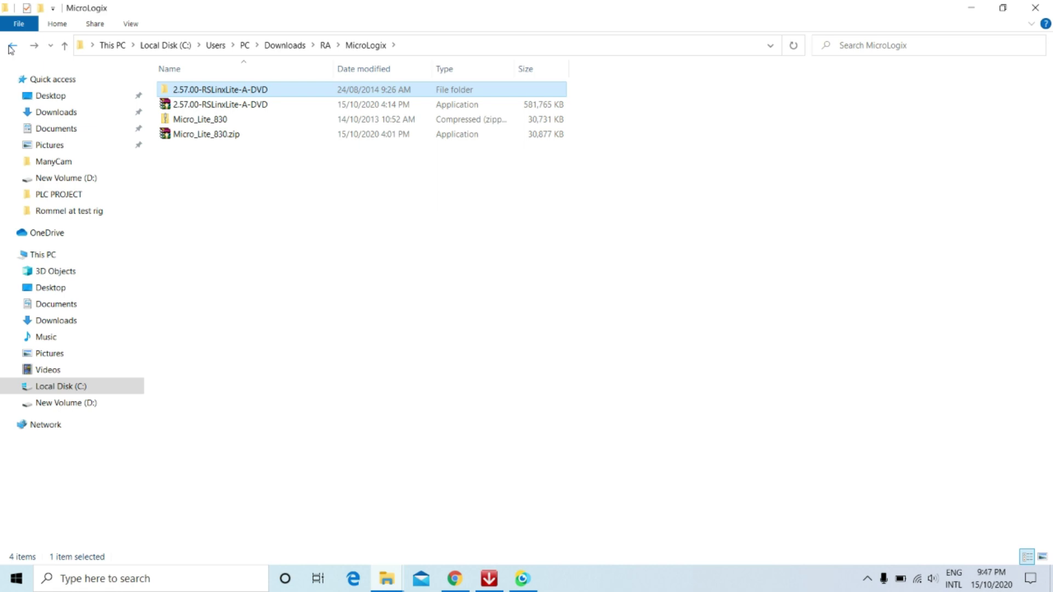
{"action": "left_click", "coordinate": [12, 47]}
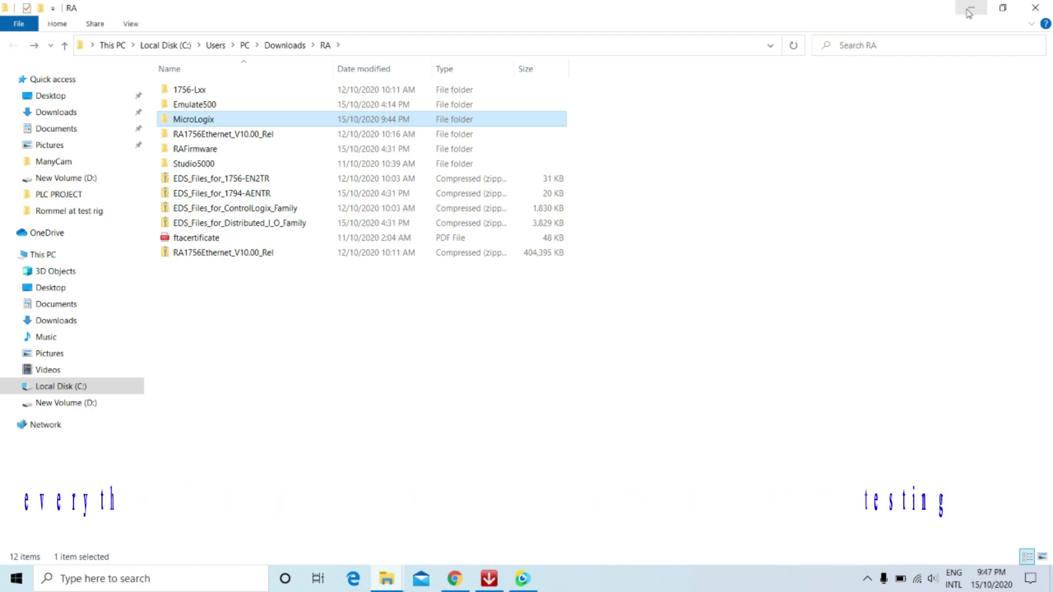
Clear the download folder and download manager off the desktop, and check the contents of the RSLogix500 folder
{"action": "left_click", "coordinate": [969, 9]}
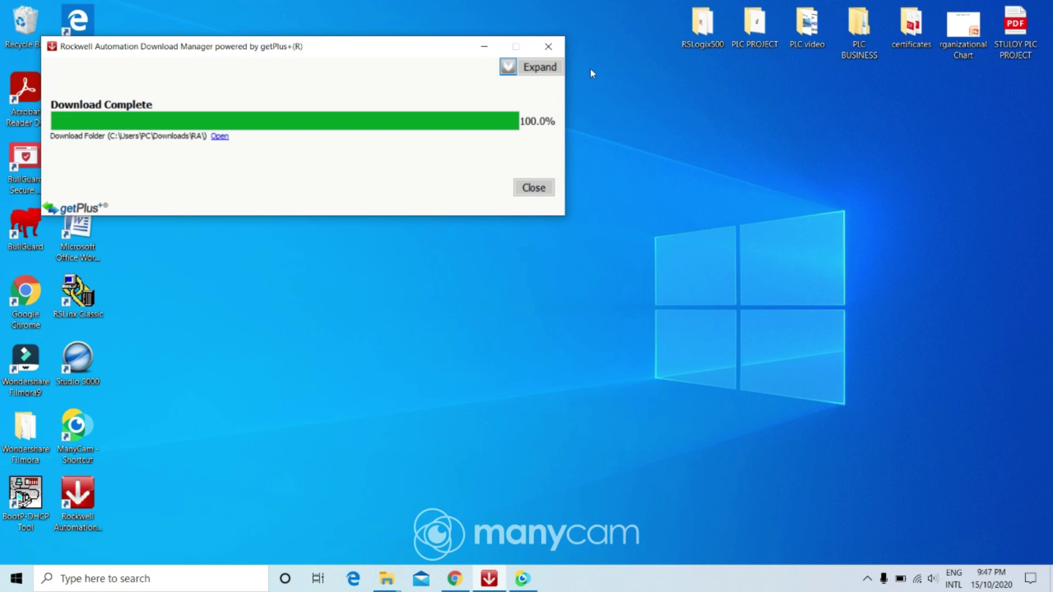
{"action": "left_click", "coordinate": [548, 47]}
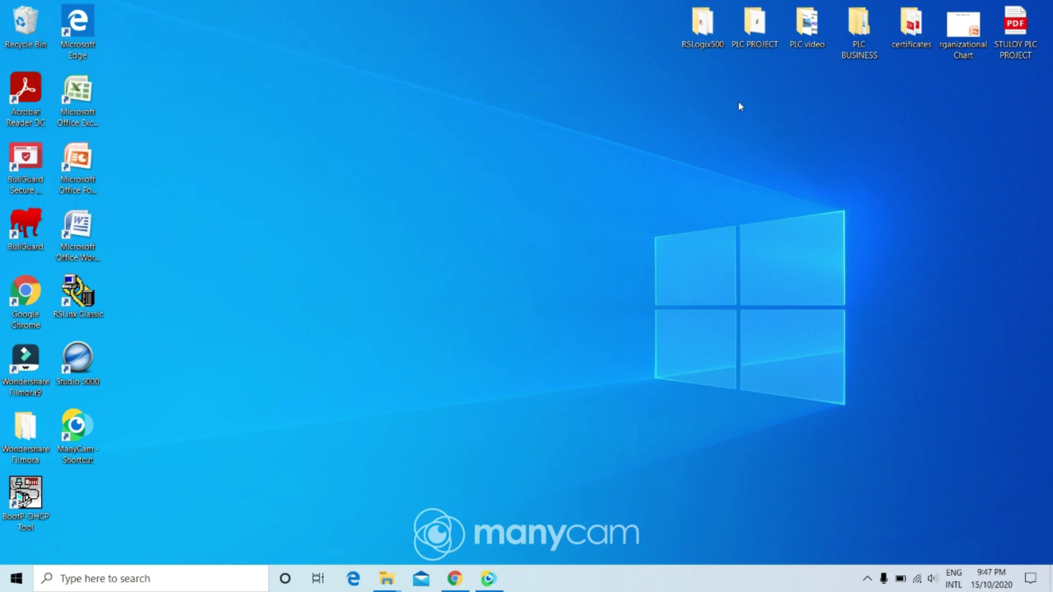
{"action": "double_click", "coordinate": [696, 32]}
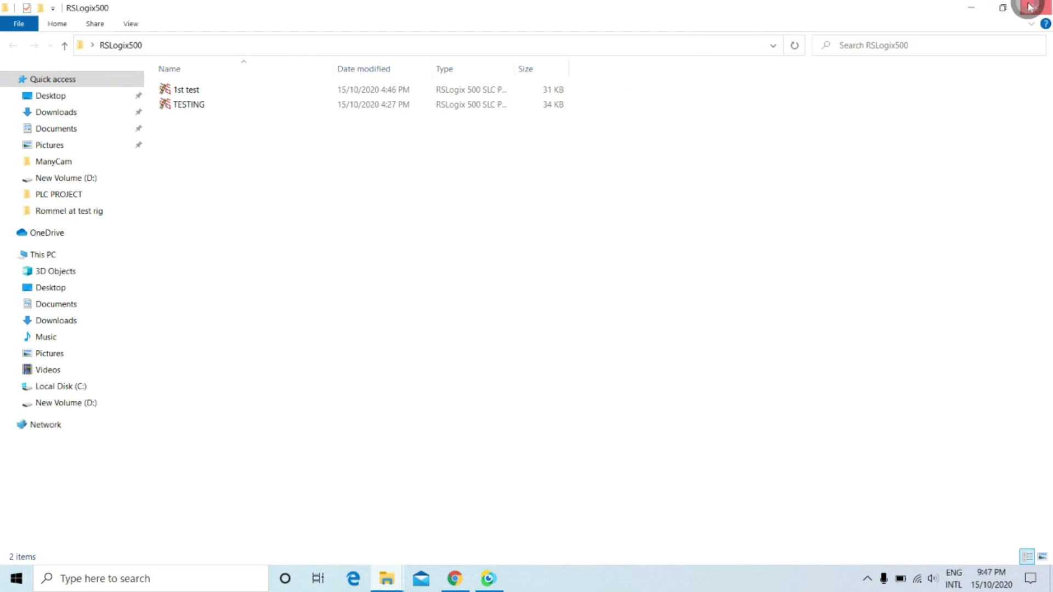
{"action": "left_click", "coordinate": [1030, 6]}
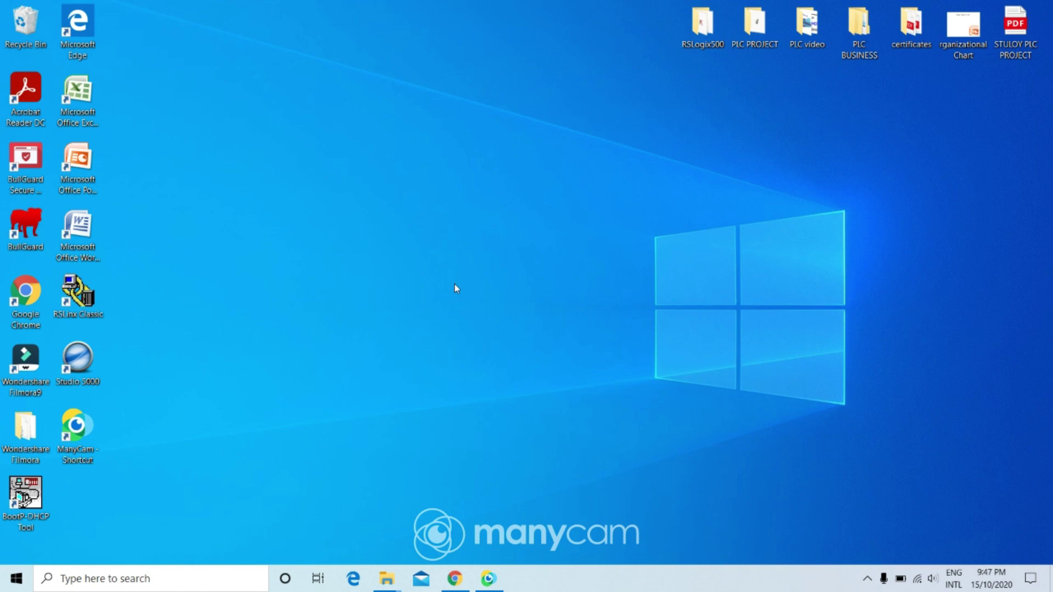
Launch RSLogix Micro English and minimize its window
{"action": "left_click", "coordinate": [157, 580]}
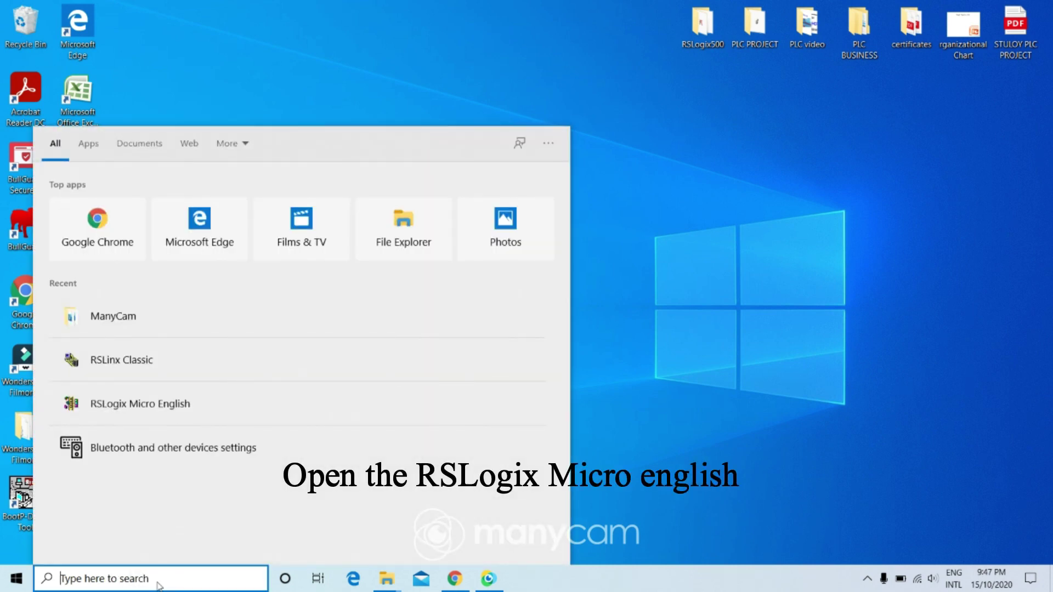
{"action": "left_click", "coordinate": [126, 405]}
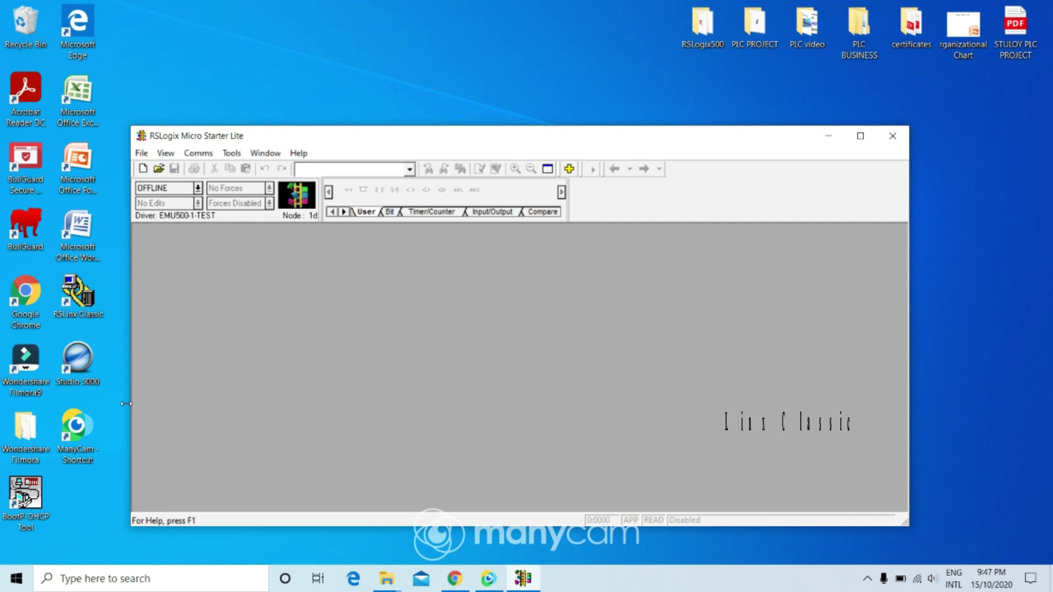
{"action": "left_click", "coordinate": [830, 137]}
Launch RSLinx Classic and open its driver configuration
{"action": "left_click", "coordinate": [163, 580]}
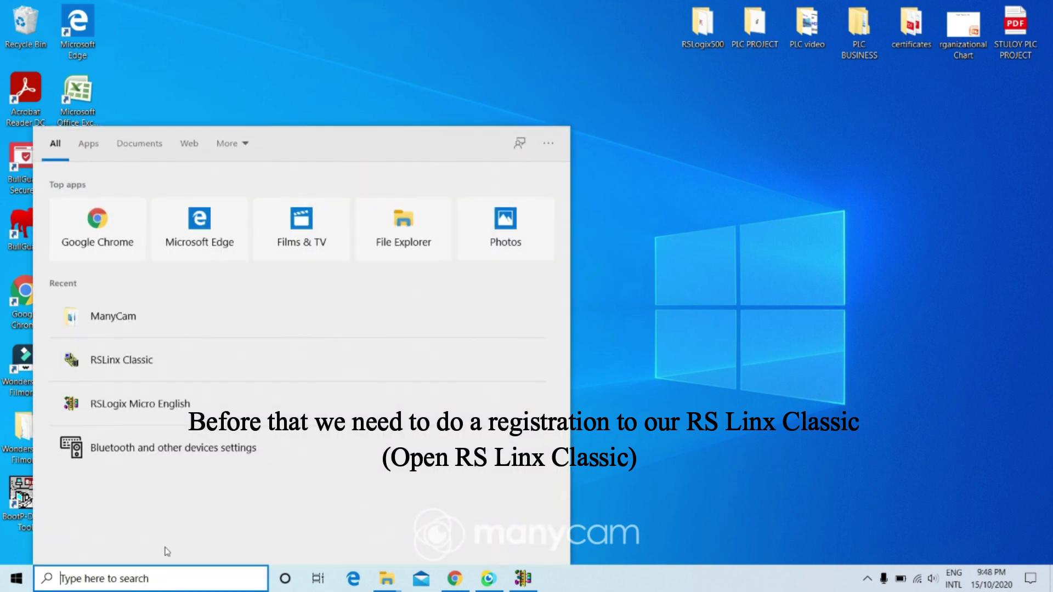
{"action": "left_click", "coordinate": [173, 372]}
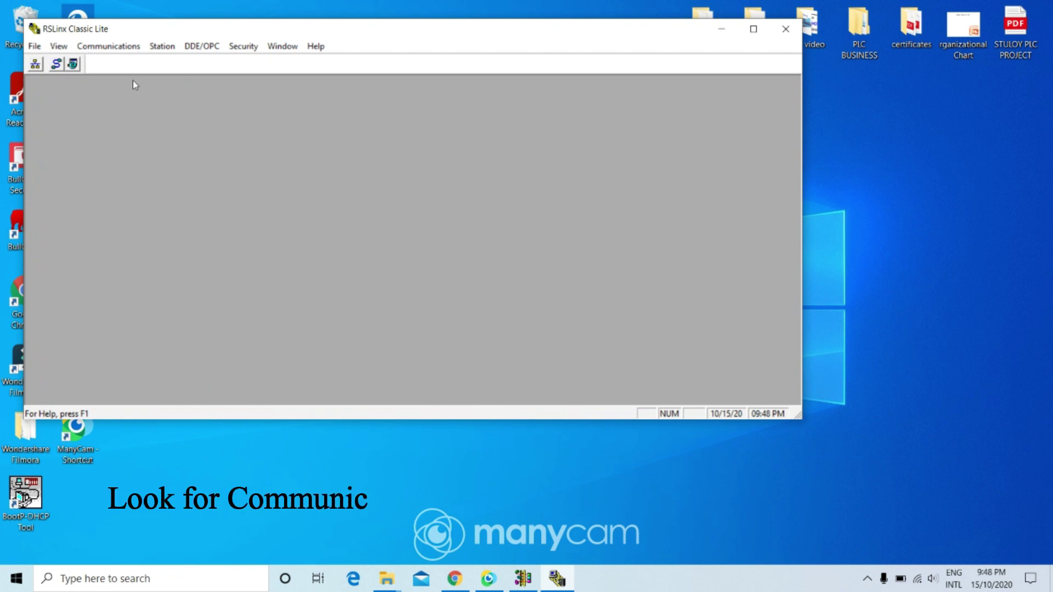
{"action": "left_click", "coordinate": [119, 49]}
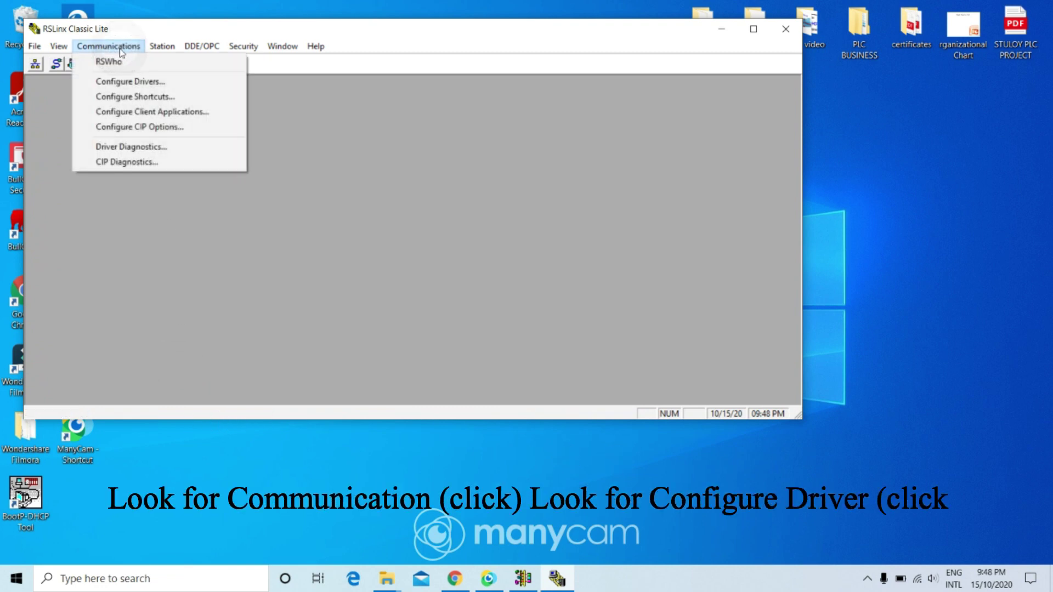
{"action": "left_click", "coordinate": [132, 81]}
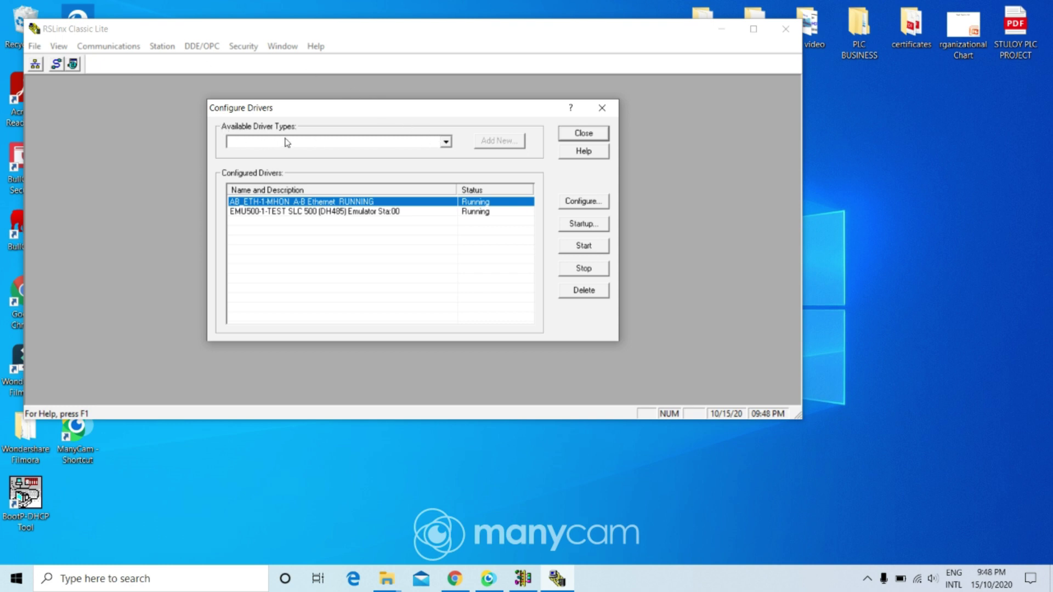
Choose SLC 500 (DH485) Emulator driver as the available driver type, and close the driver configuration and RSLinx Classic
{"action": "left_click", "coordinate": [447, 143]}
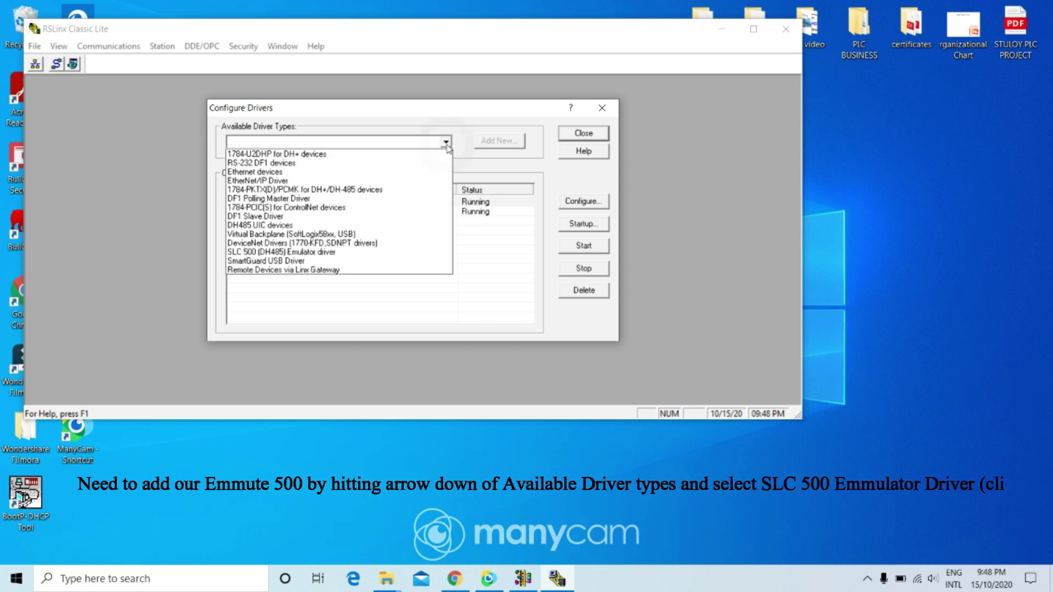
{"action": "left_click", "coordinate": [325, 253]}
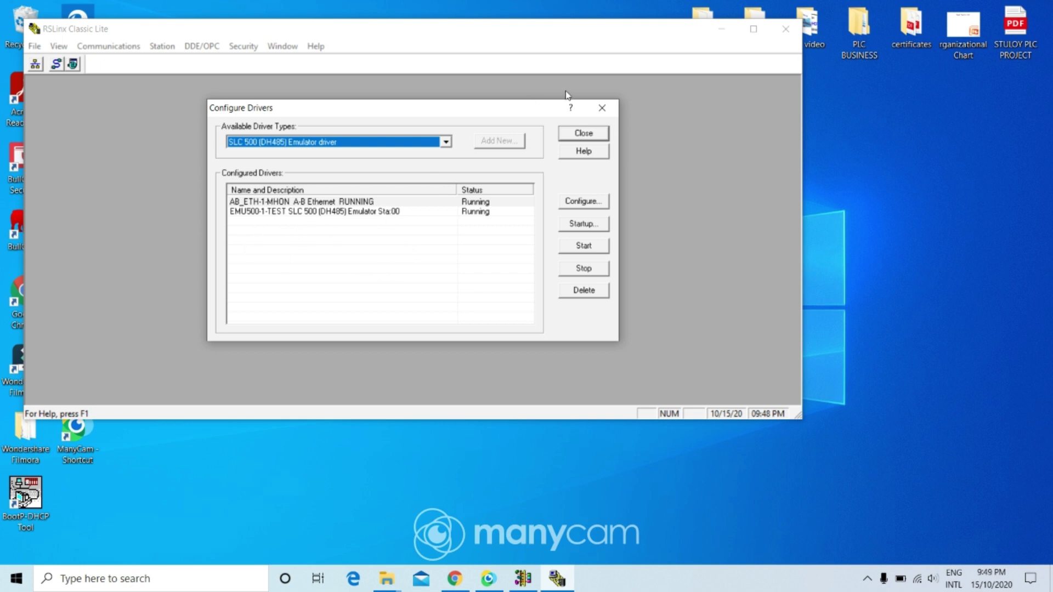
{"action": "left_click", "coordinate": [603, 109]}
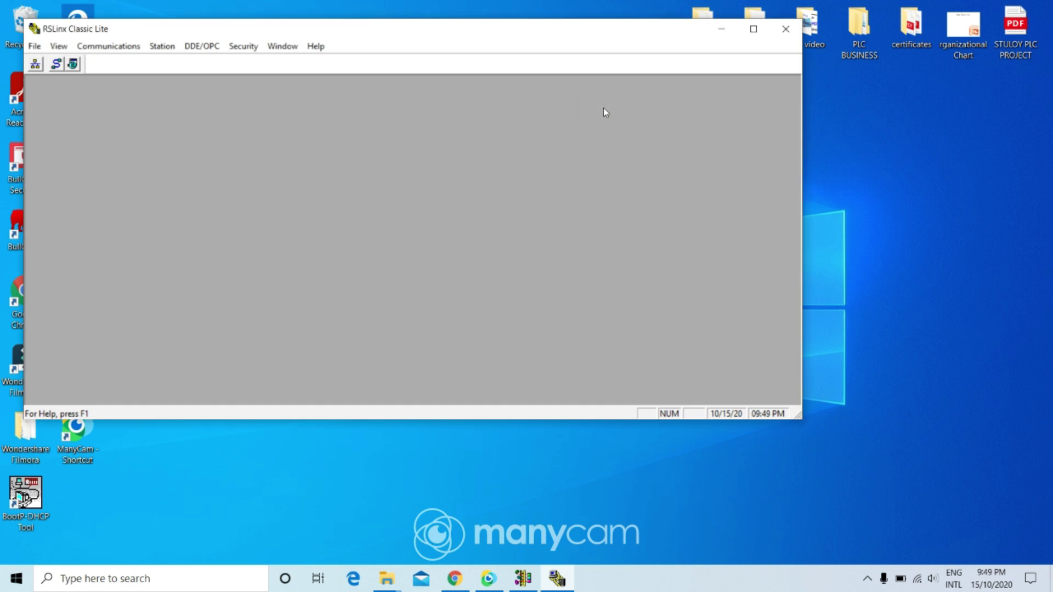
{"action": "left_click", "coordinate": [783, 30]}
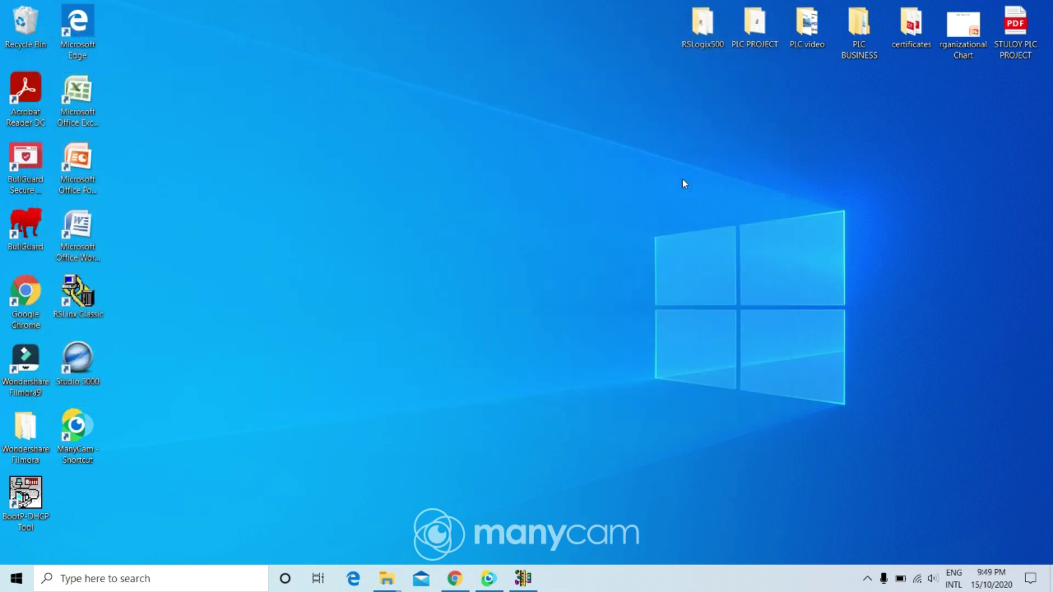
Bring up RSLogix Micro maximized and create a new project for a MicroLogix 1100 Series B processor with the EMU500-1-TEST driver
{"action": "left_click", "coordinate": [529, 587]}
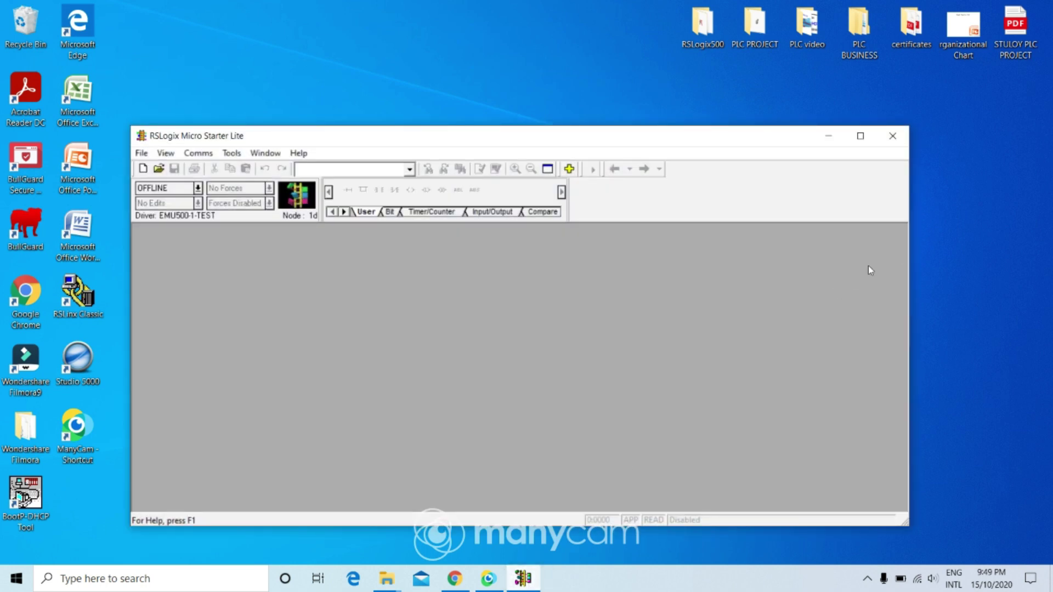
{"action": "left_click", "coordinate": [861, 140]}
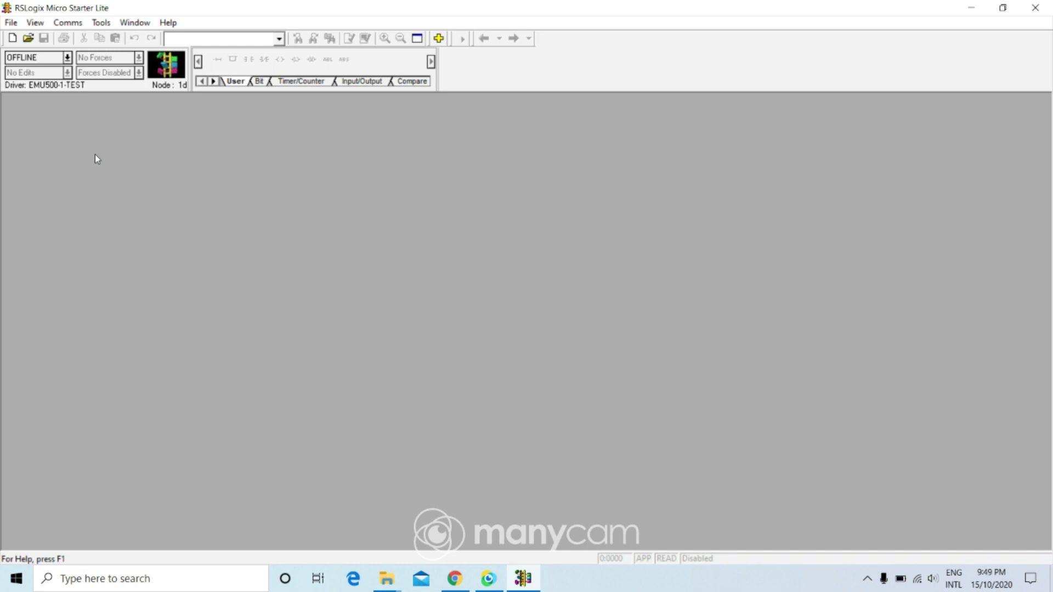
{"action": "left_click", "coordinate": [10, 23]}
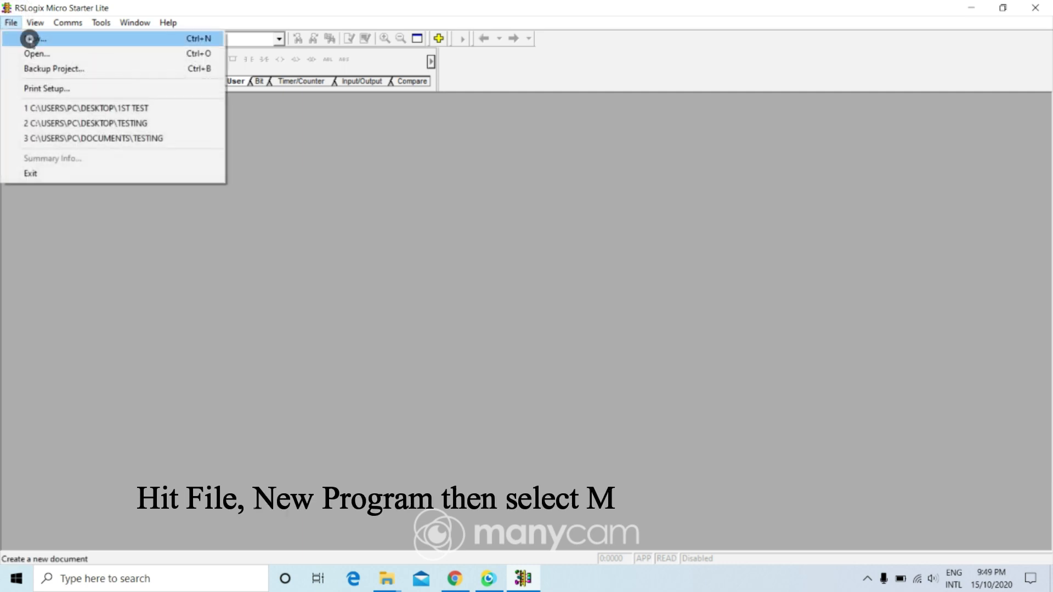
{"action": "left_click", "coordinate": [28, 38]}
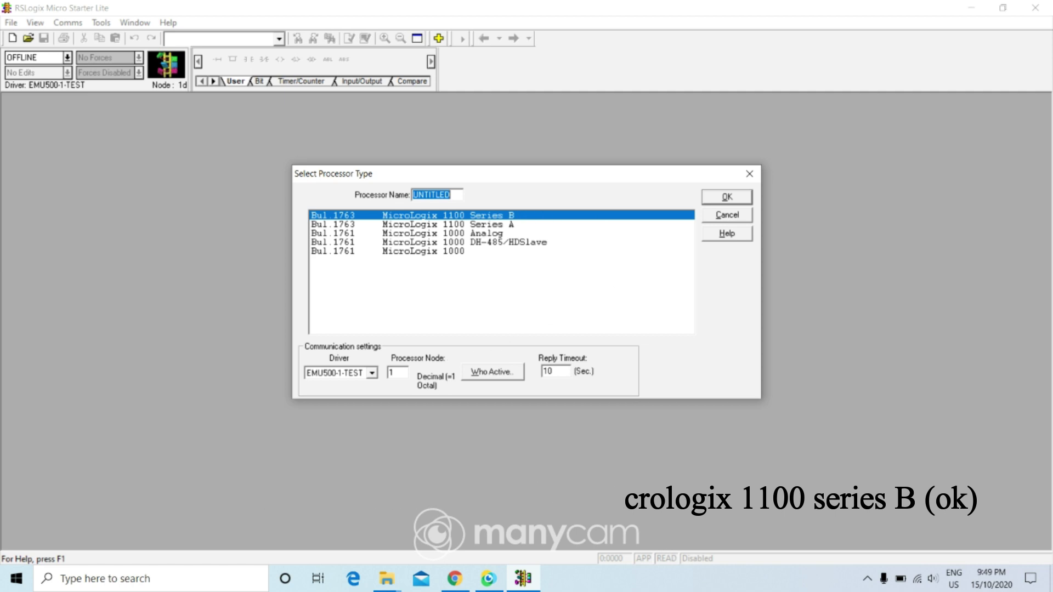
{"action": "left_click", "coordinate": [372, 373]}
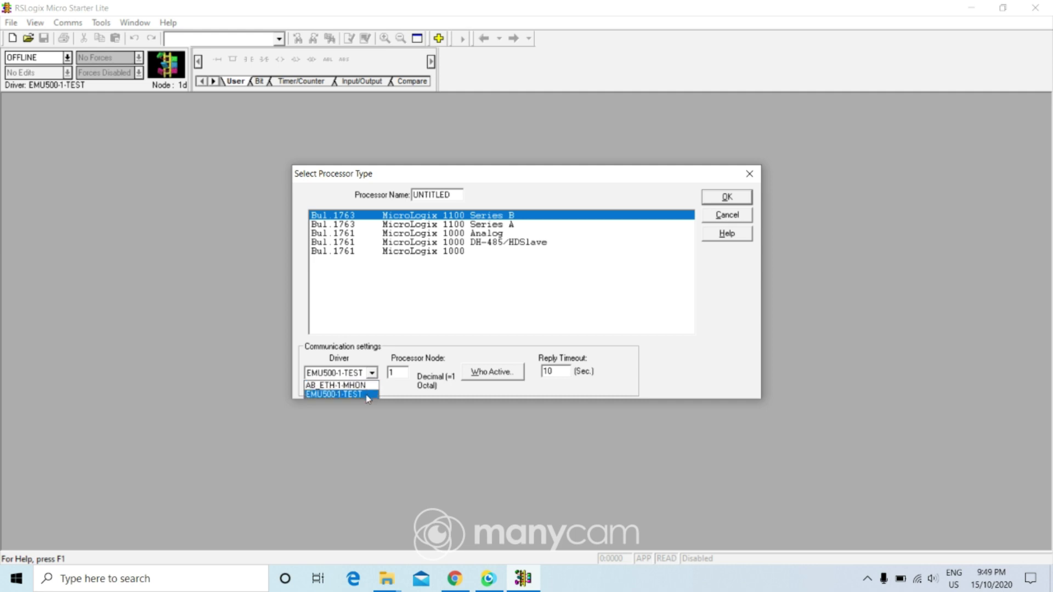
{"action": "left_click", "coordinate": [367, 395]}
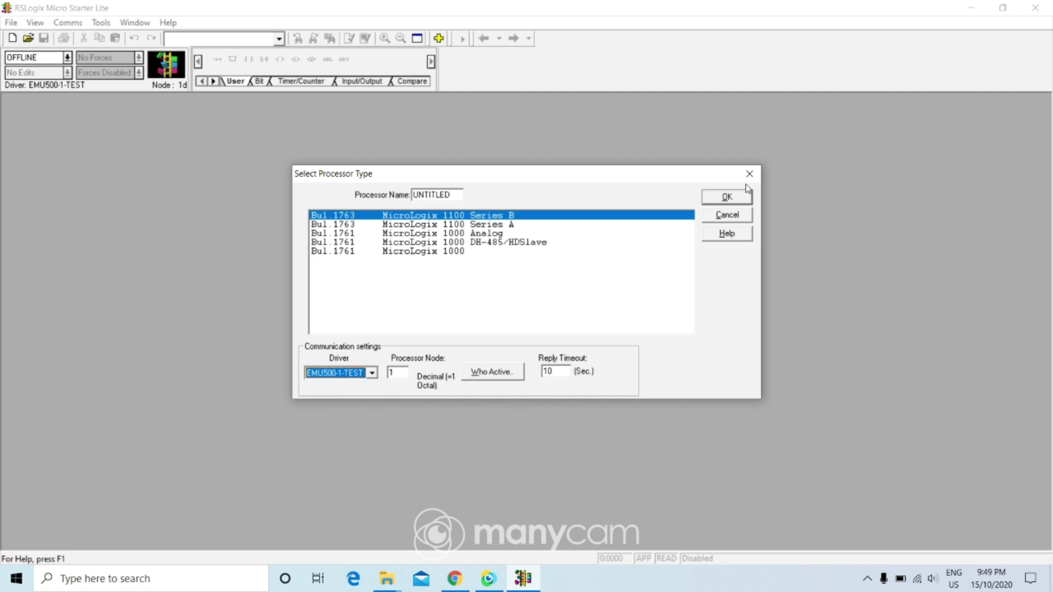
{"action": "left_click", "coordinate": [727, 197]}
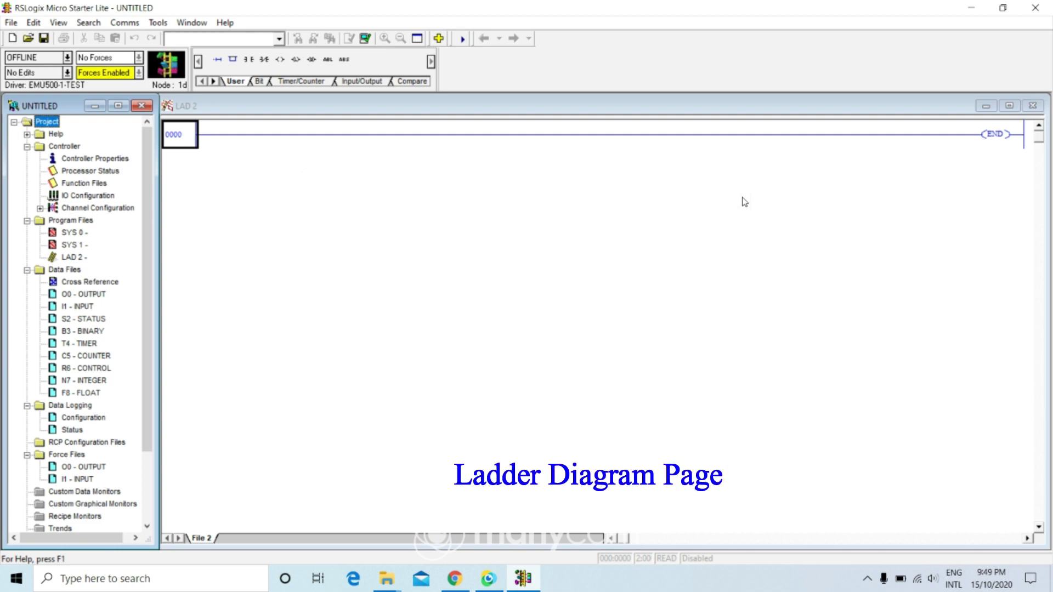
Add a new rung 0000 above the END rung and place an Examine On contact and an output coil on it
{"action": "left_click", "coordinate": [191, 137]}
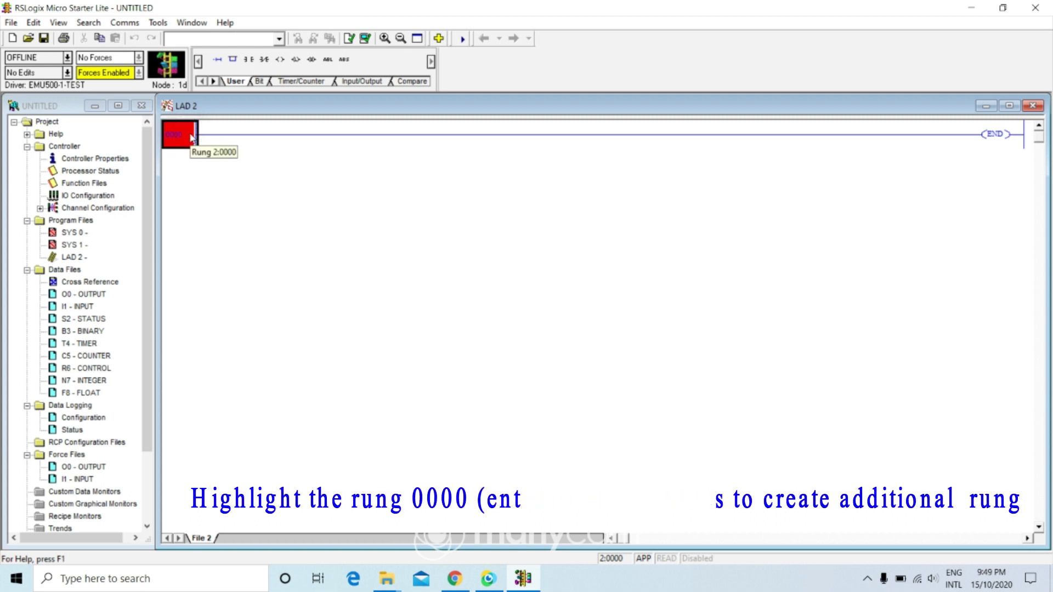
{"action": "key", "text": "Return"}
{"action": "double_click", "coordinate": [192, 137]}
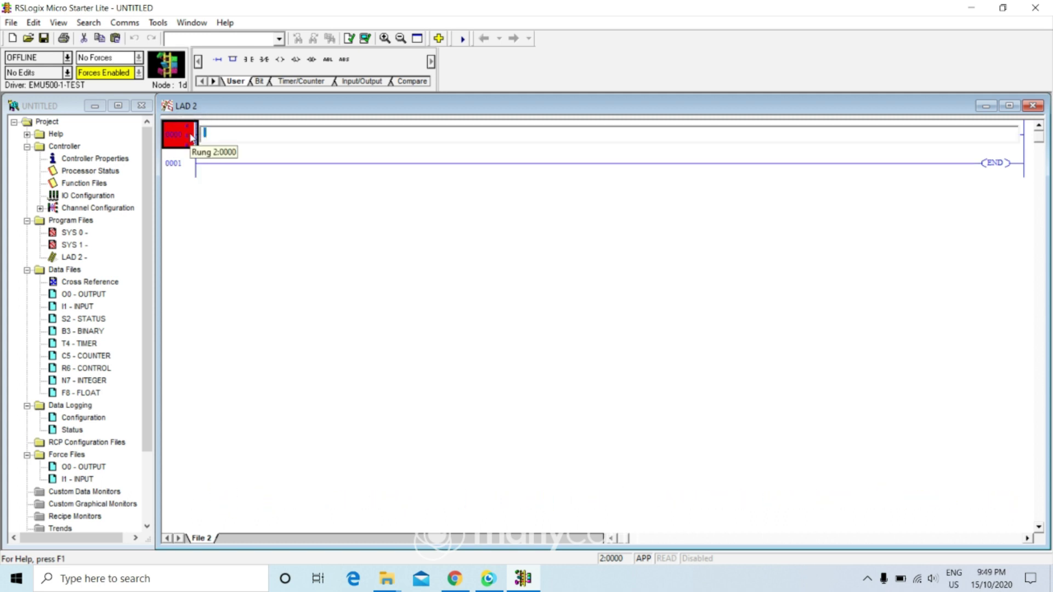
{"action": "key", "text": "Return"}
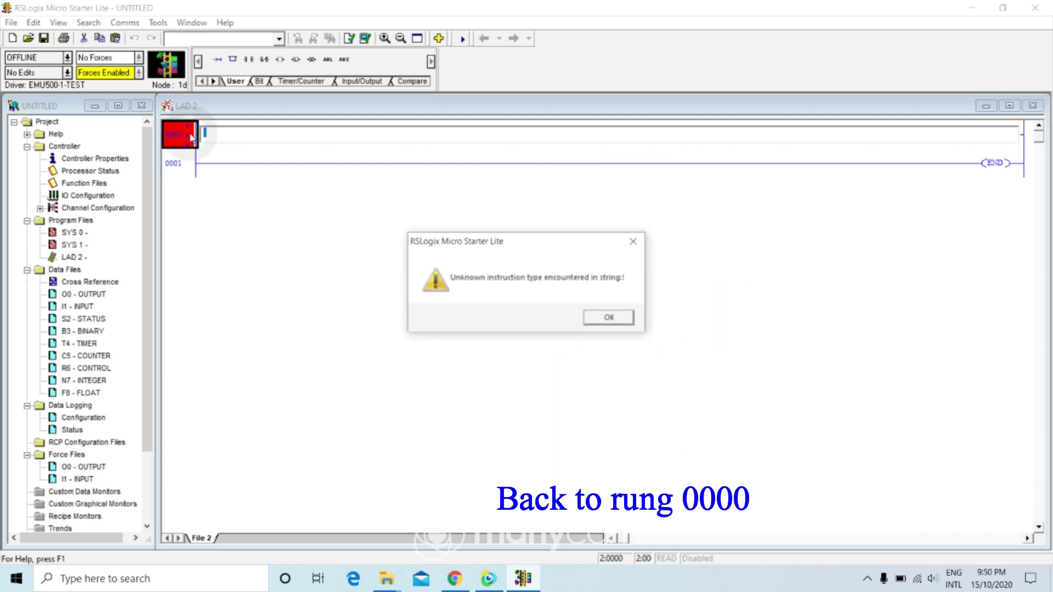
{"action": "left_click", "coordinate": [636, 242]}
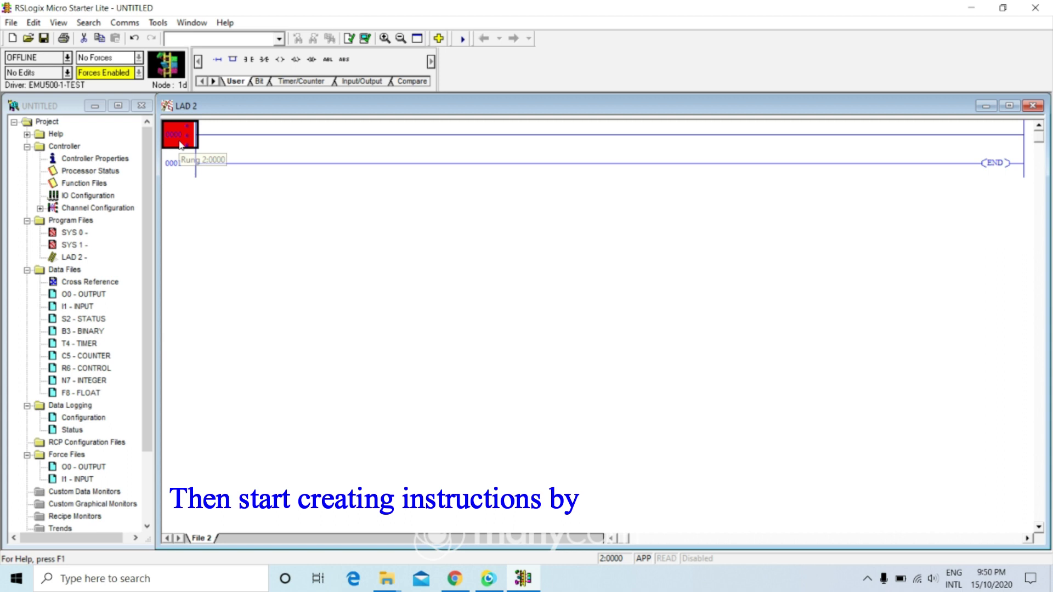
{"action": "left_click", "coordinate": [248, 60]}
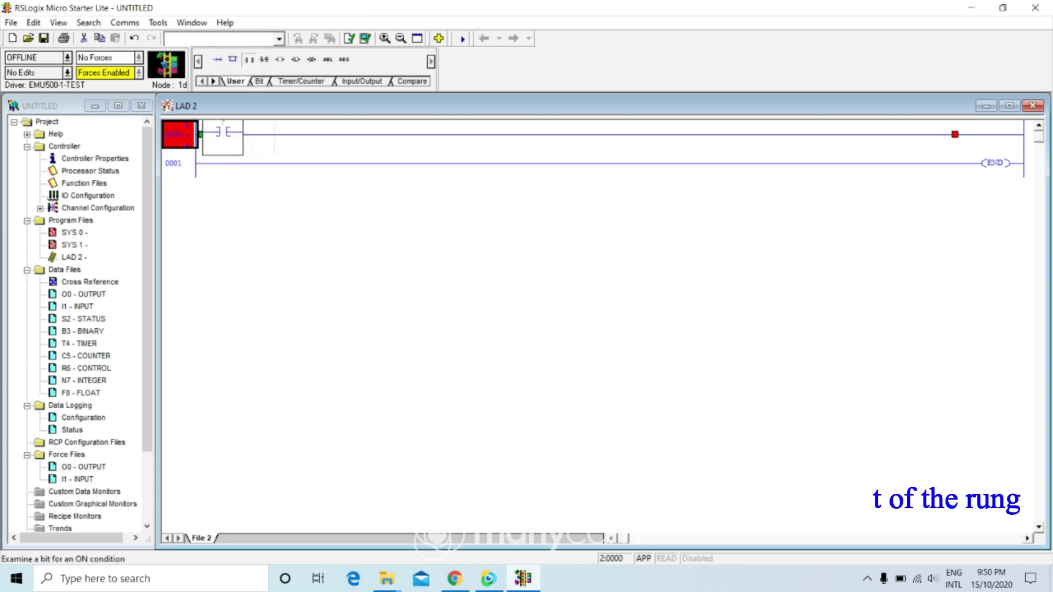
{"action": "left_click", "coordinate": [280, 61]}
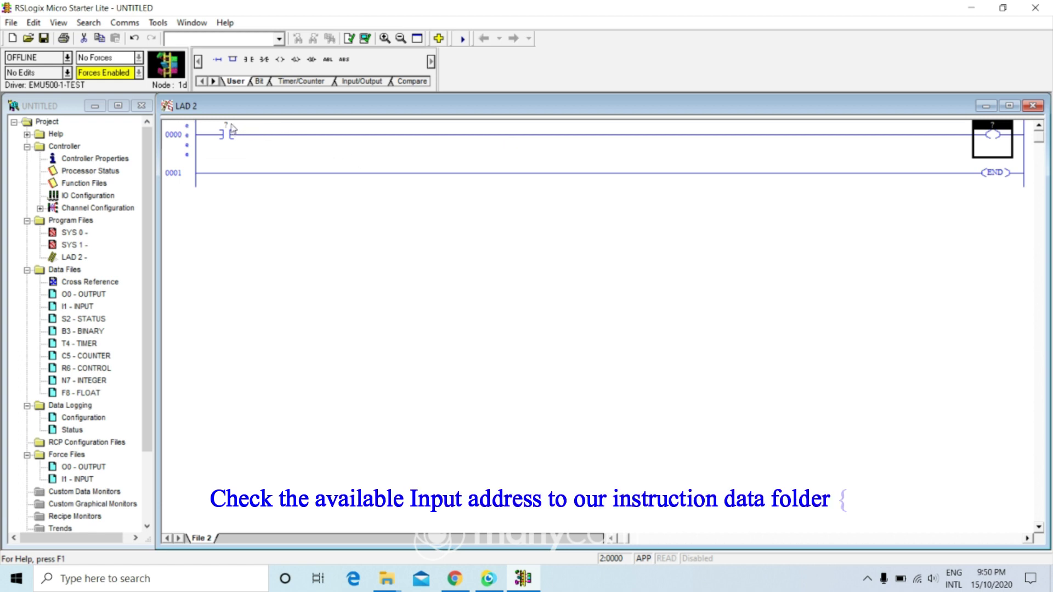
Copy address I:0/0 from the input data file to the rung's contact and describe it as "Start push button"
{"action": "double_click", "coordinate": [77, 307]}
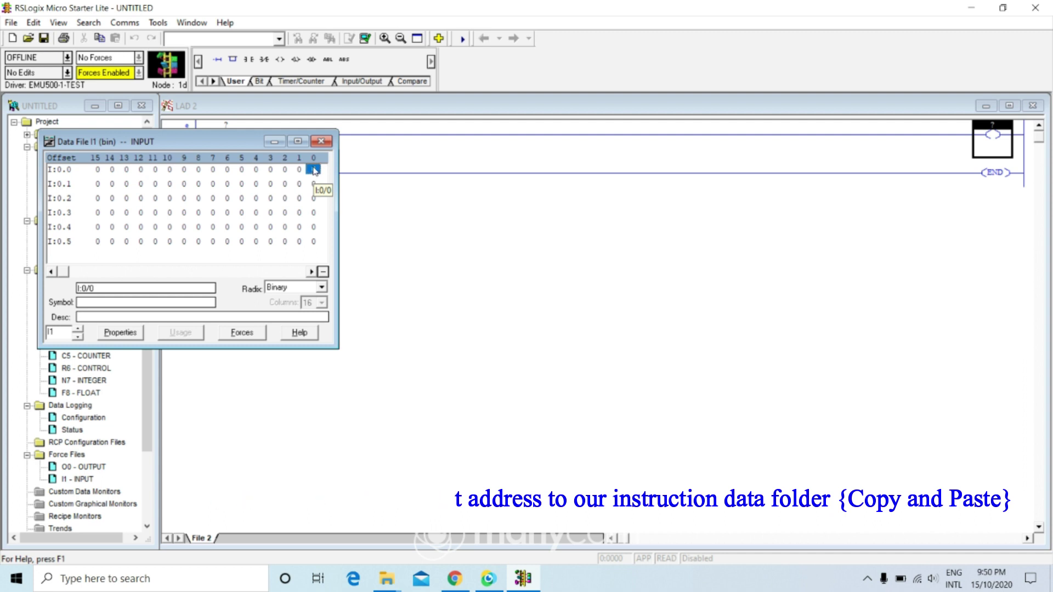
{"action": "left_click", "coordinate": [141, 289]}
{"action": "key", "text": "ctrl+c"}
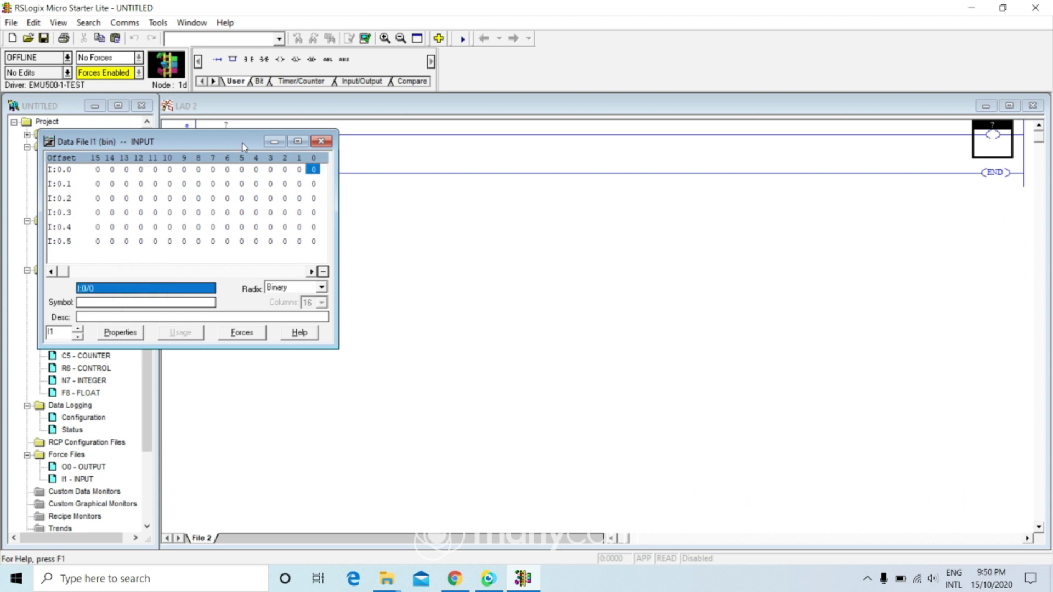
{"action": "left_click", "coordinate": [275, 142]}
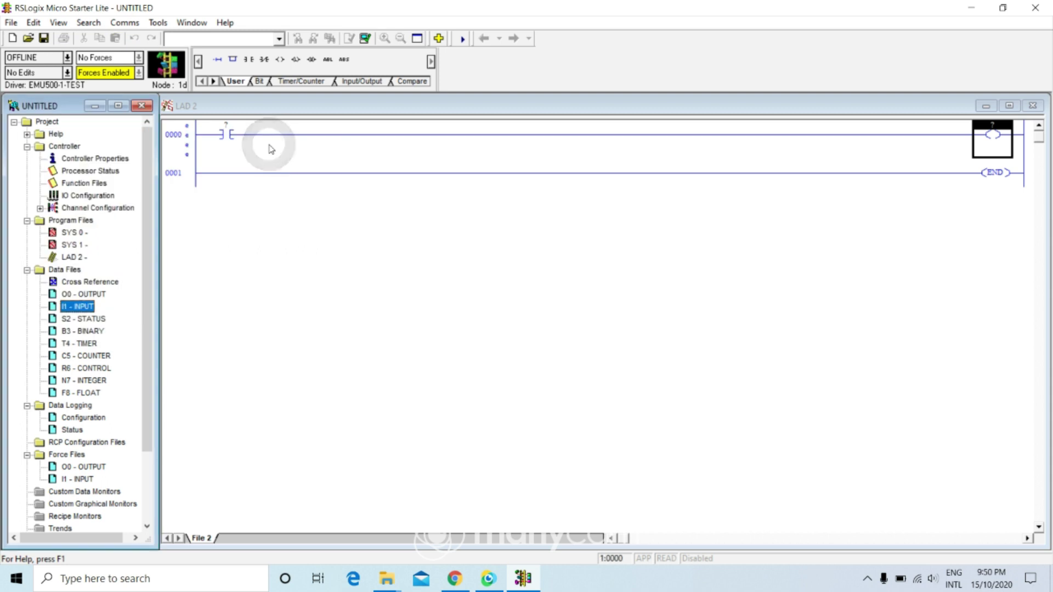
{"action": "double_click", "coordinate": [232, 130]}
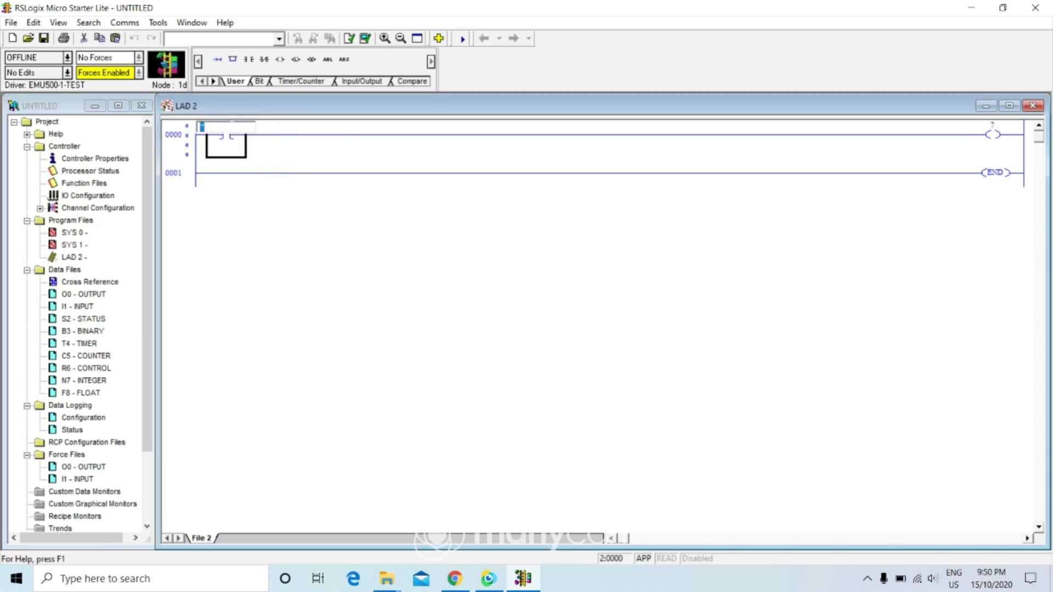
{"action": "key", "text": "ctrl+v"}
{"action": "key", "text": "Return"}
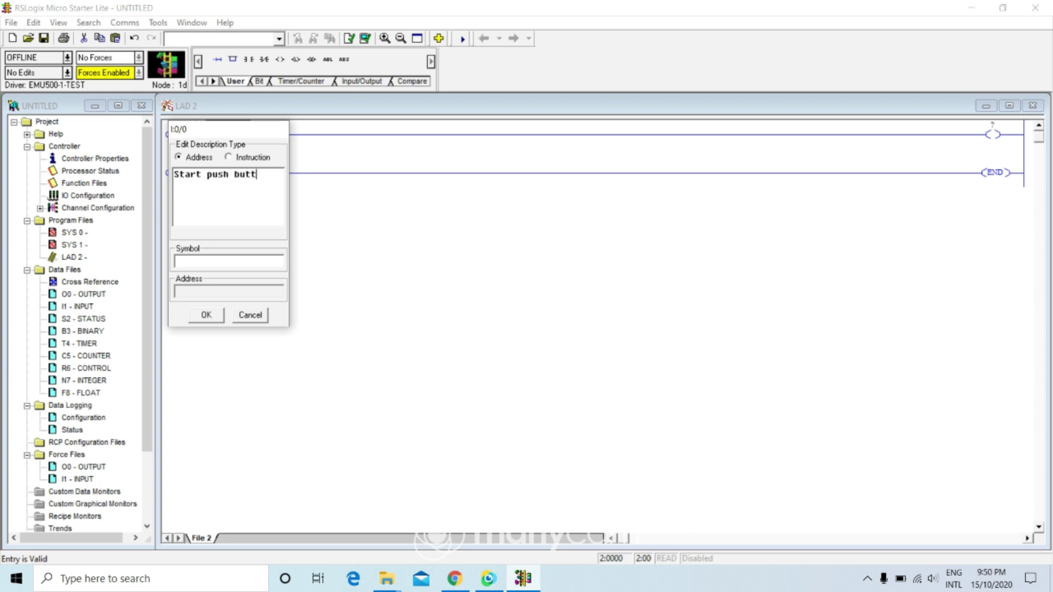
{"action": "left_click", "coordinate": [207, 316]}
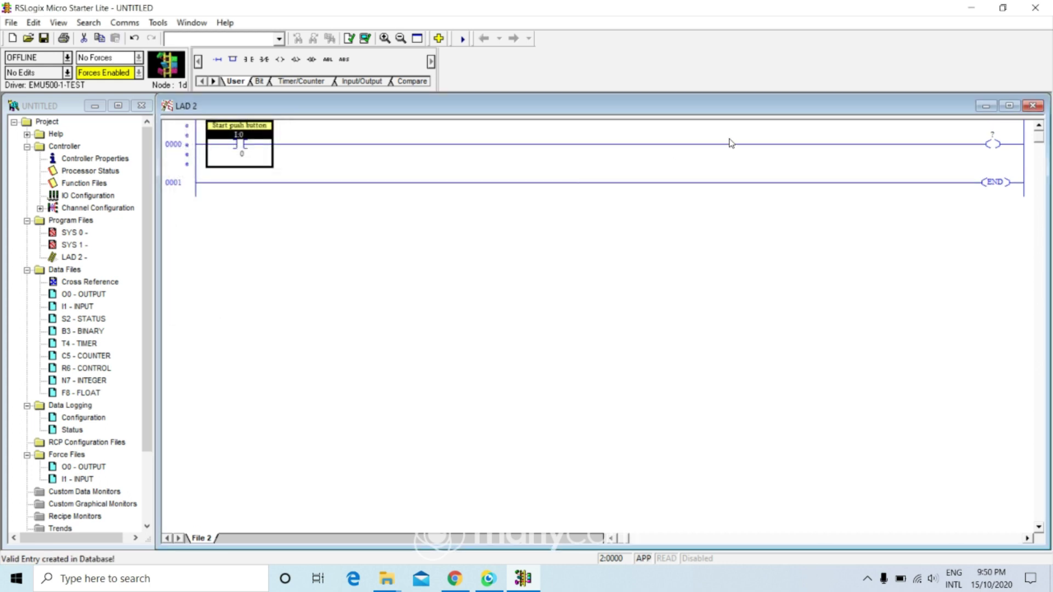
Copy address O:0/0 from the output data file and assign it to the output coil on rung 0000
{"action": "left_click", "coordinate": [989, 144]}
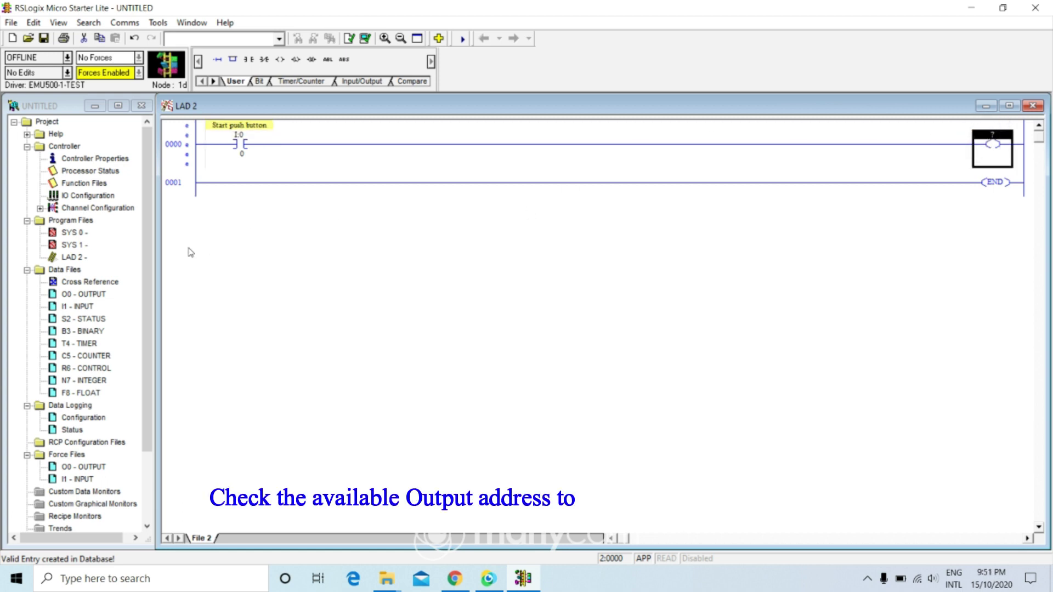
{"action": "double_click", "coordinate": [100, 296]}
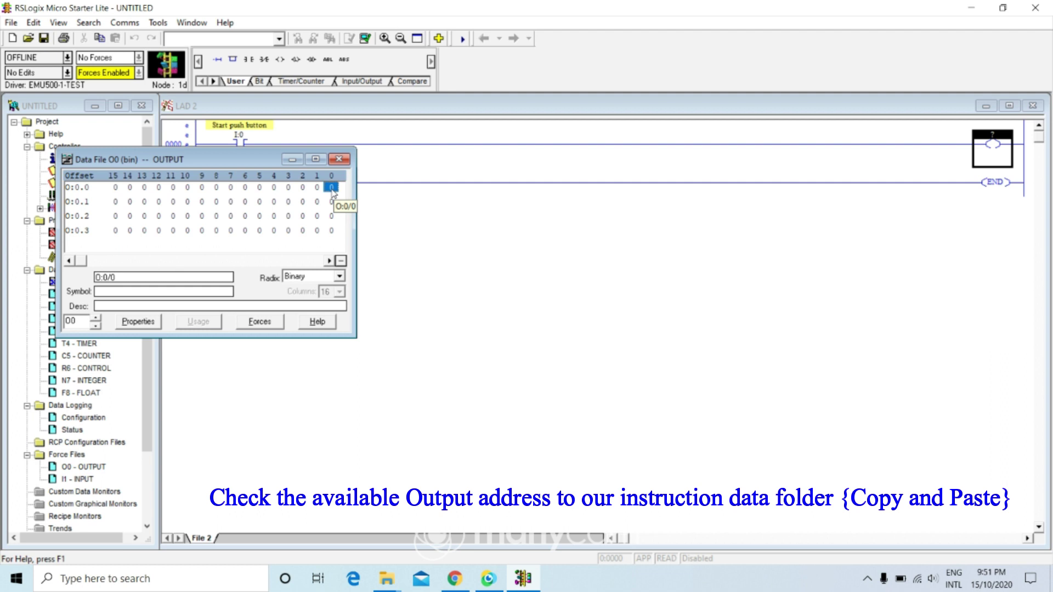
{"action": "double_click", "coordinate": [159, 278]}
{"action": "key", "text": "ctrl+c"}
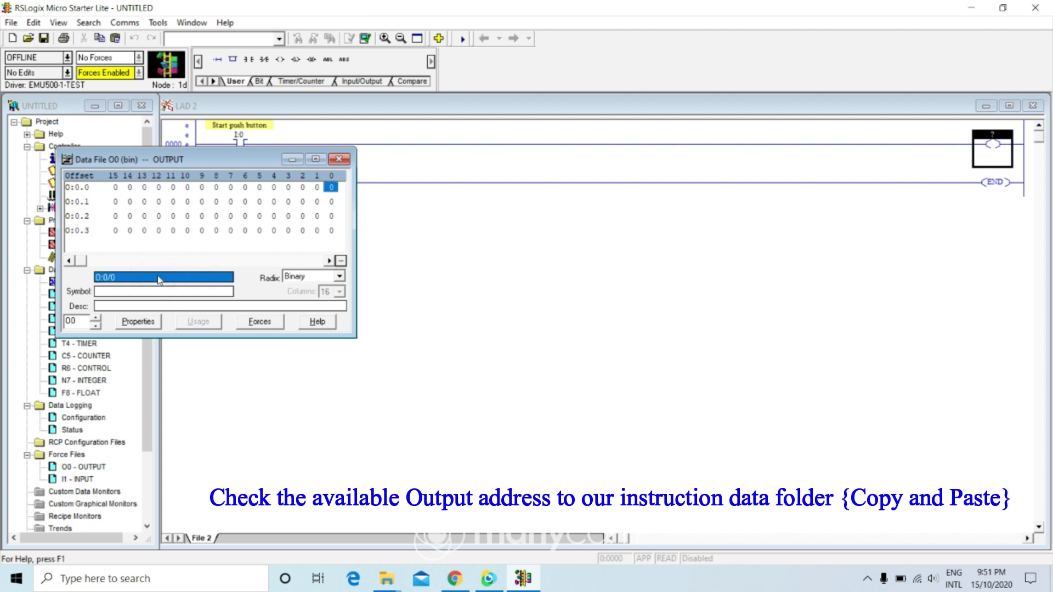
{"action": "left_click", "coordinate": [987, 141]}
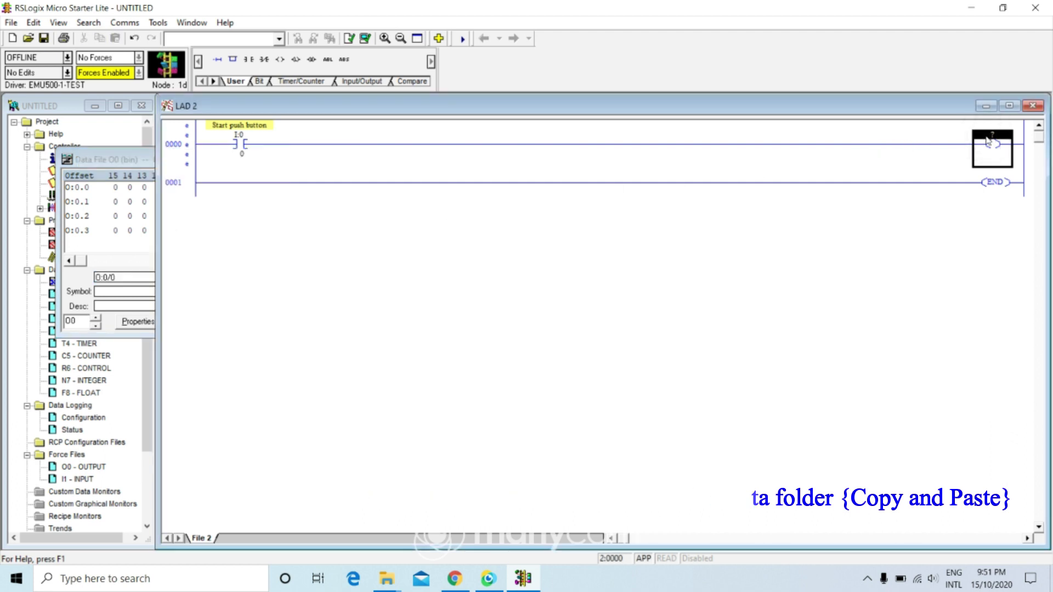
{"action": "double_click", "coordinate": [987, 141]}
{"action": "key", "text": "ctrl+v"}
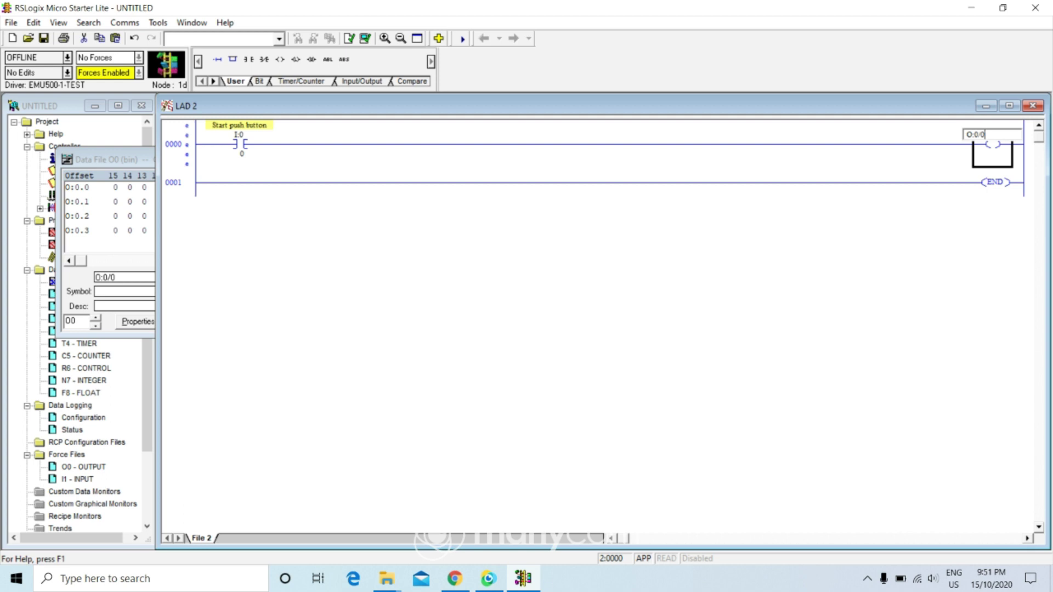
{"action": "key", "text": "Return"}
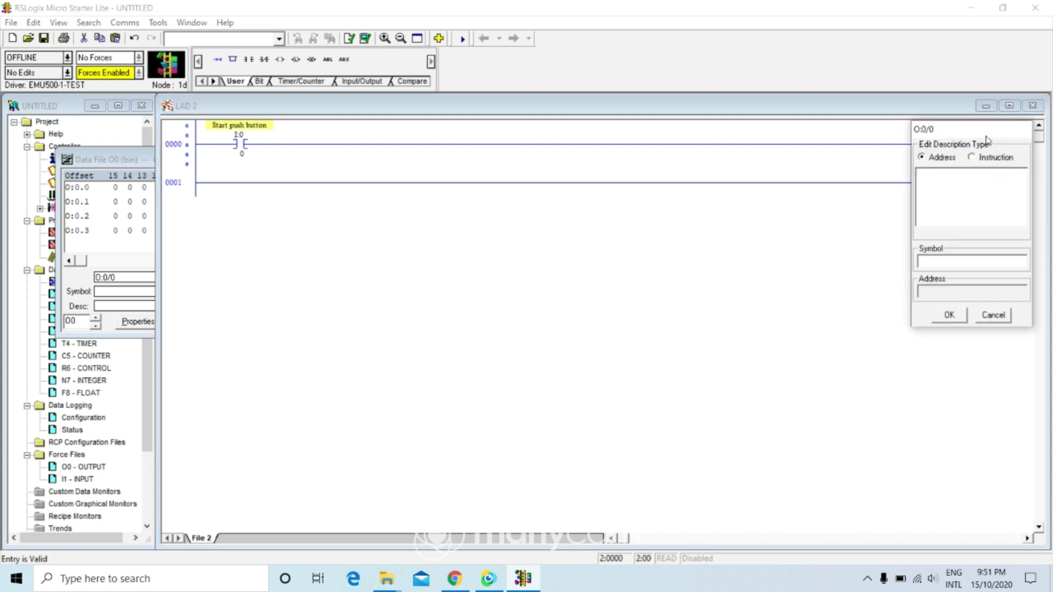
Enter "Light" as the address description of output O:0/0
{"action": "type", "text": "Lio"}
{"action": "key", "text": "BackSpace"}
{"action": "key", "text": "BackSpace"}
{"action": "key", "text": "BackSpace"}
{"action": "left_click", "coordinate": [949, 315]}
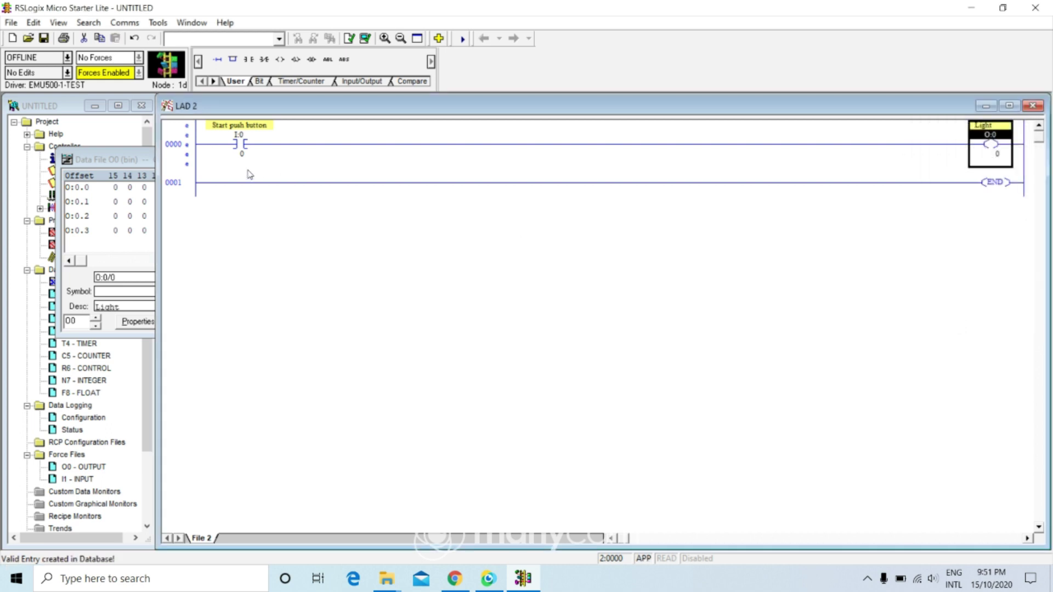
Insert a new branch at the Start push button contact and extend its end past the contact for latching
{"action": "left_click", "coordinate": [234, 156]}
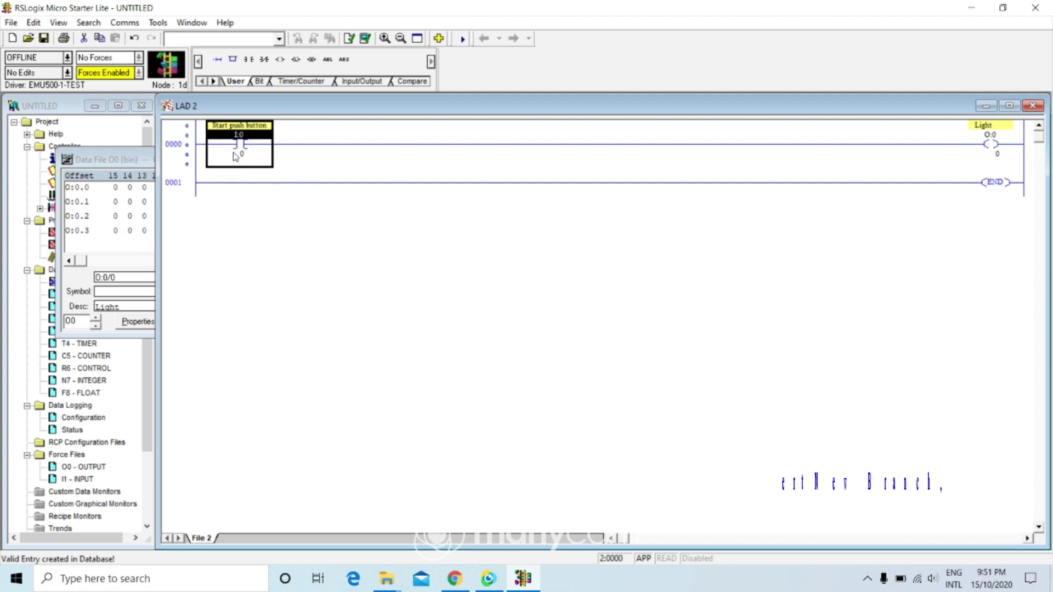
{"action": "right_click", "coordinate": [234, 156]}
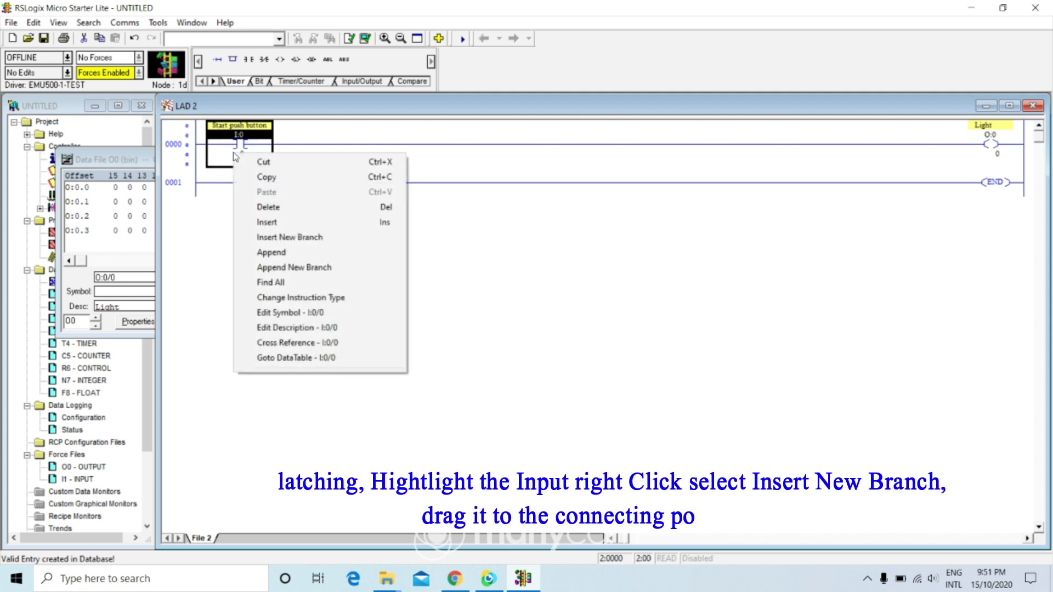
{"action": "left_click", "coordinate": [269, 237]}
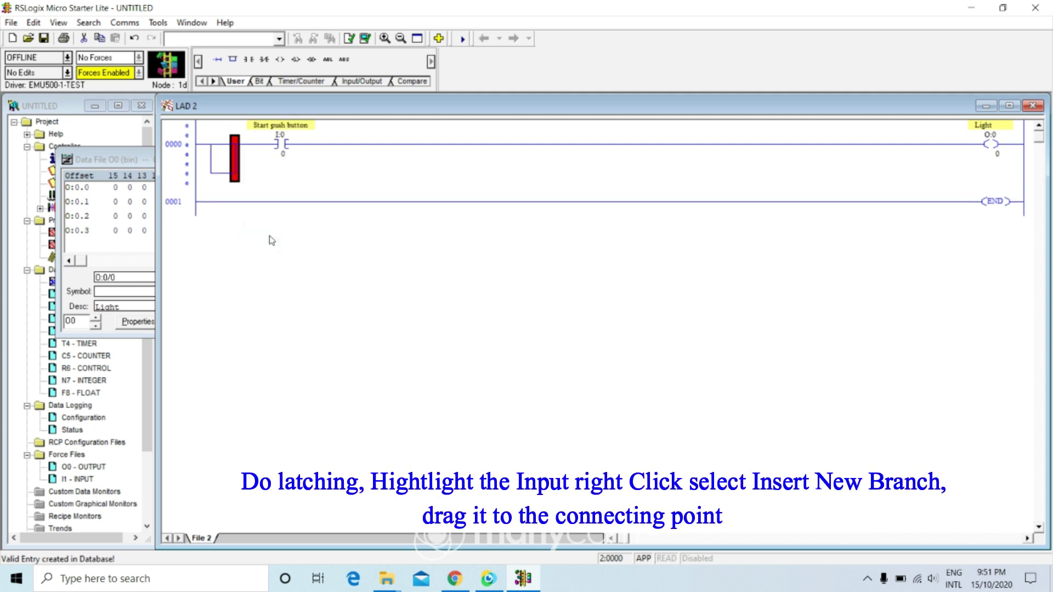
{"action": "left_click_drag", "start_coordinate": [234, 154], "coordinate": [318, 145]}
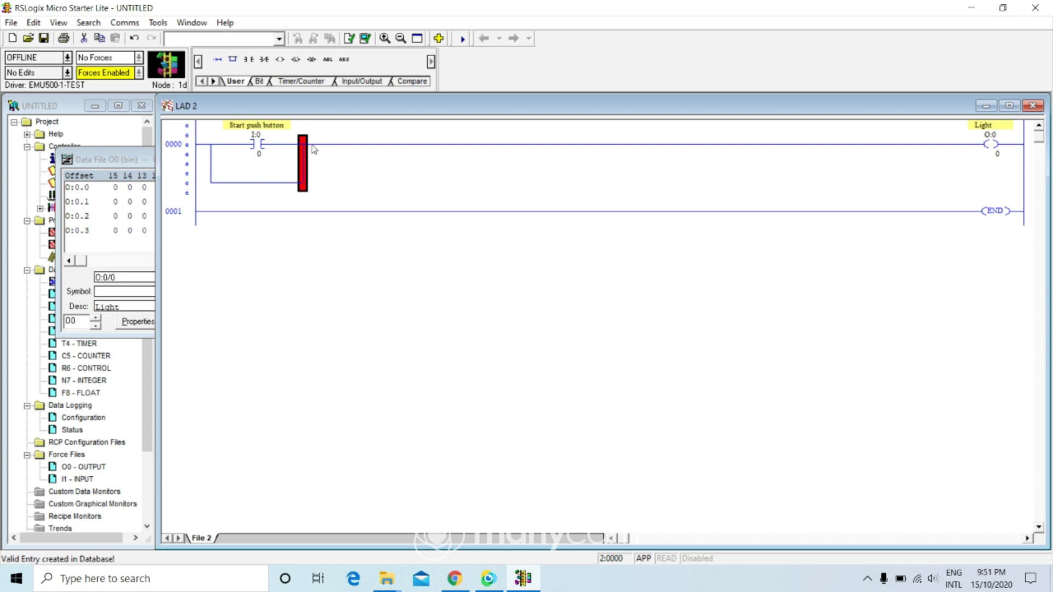
Place an Examine On contact on the branch and give it the output coil's address, O:0/0
{"action": "left_click", "coordinate": [213, 183]}
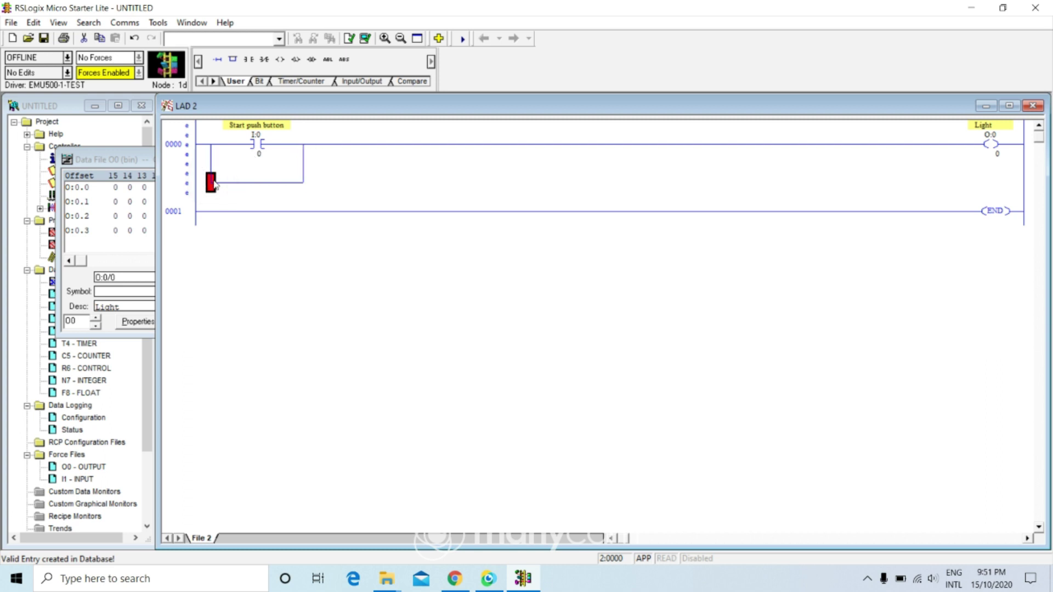
{"action": "left_click", "coordinate": [250, 60]}
{"action": "left_click_drag", "start_coordinate": [249, 63], "coordinate": [226, 188]}
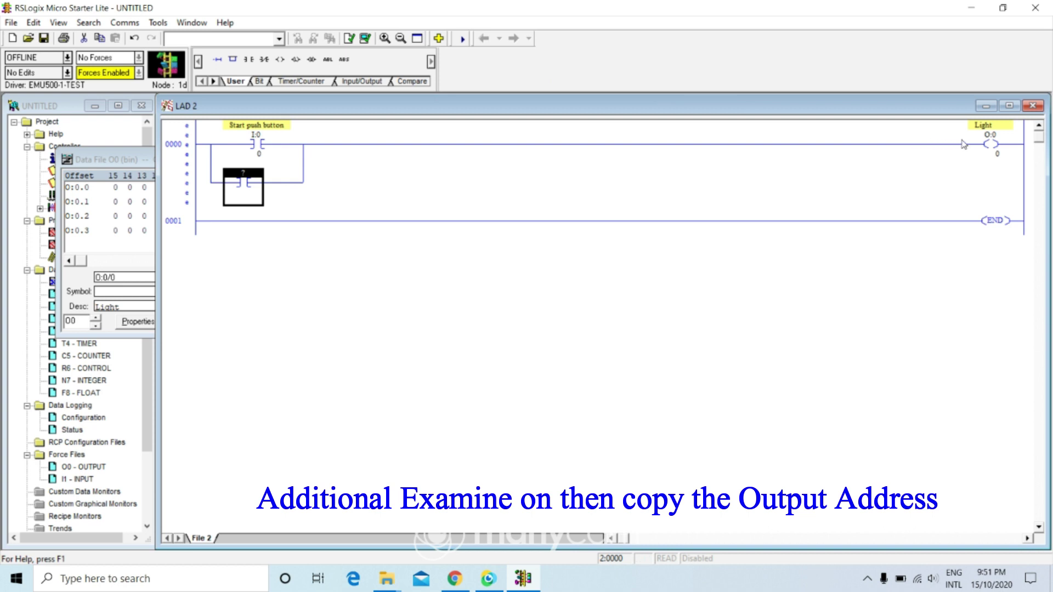
{"action": "double_click", "coordinate": [990, 136]}
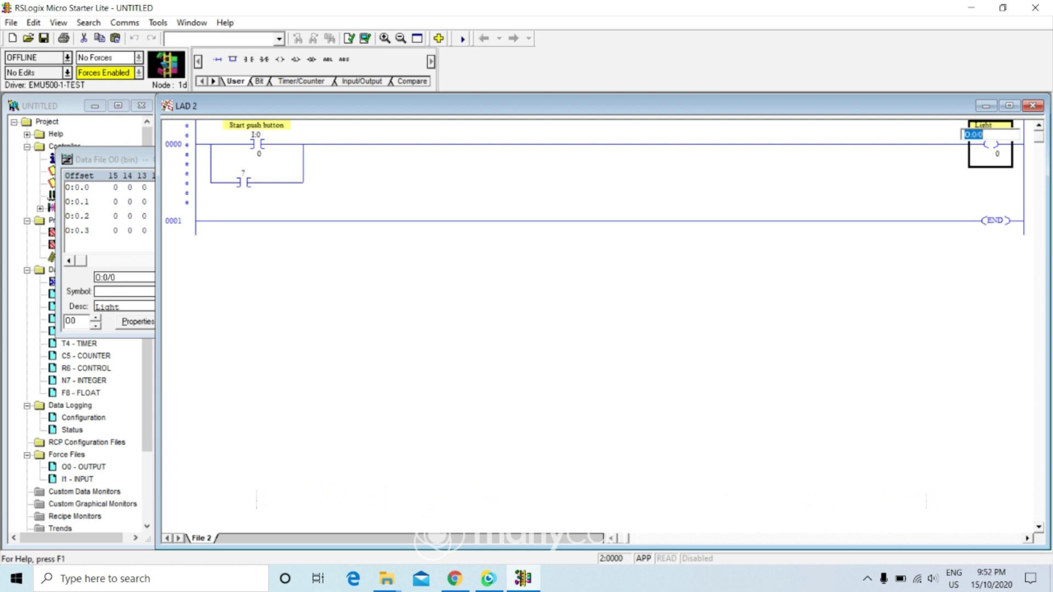
{"action": "double_click", "coordinate": [243, 174]}
{"action": "type", "text": "O:0/0"}
{"action": "key", "text": "Return"}
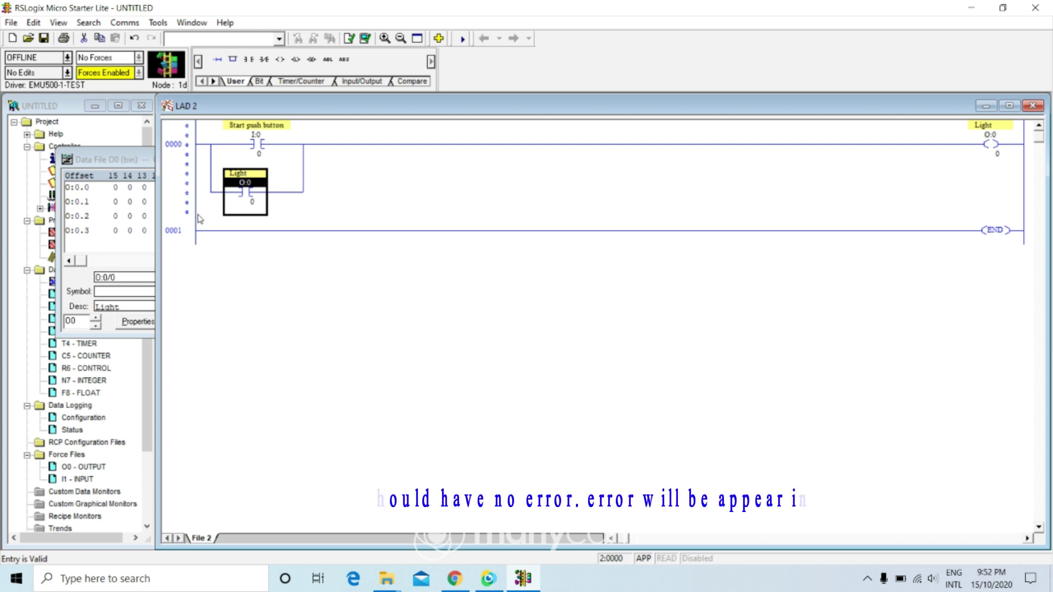
Select rung 0000 and verify the ladder program for errors
{"action": "left_click", "coordinate": [182, 233]}
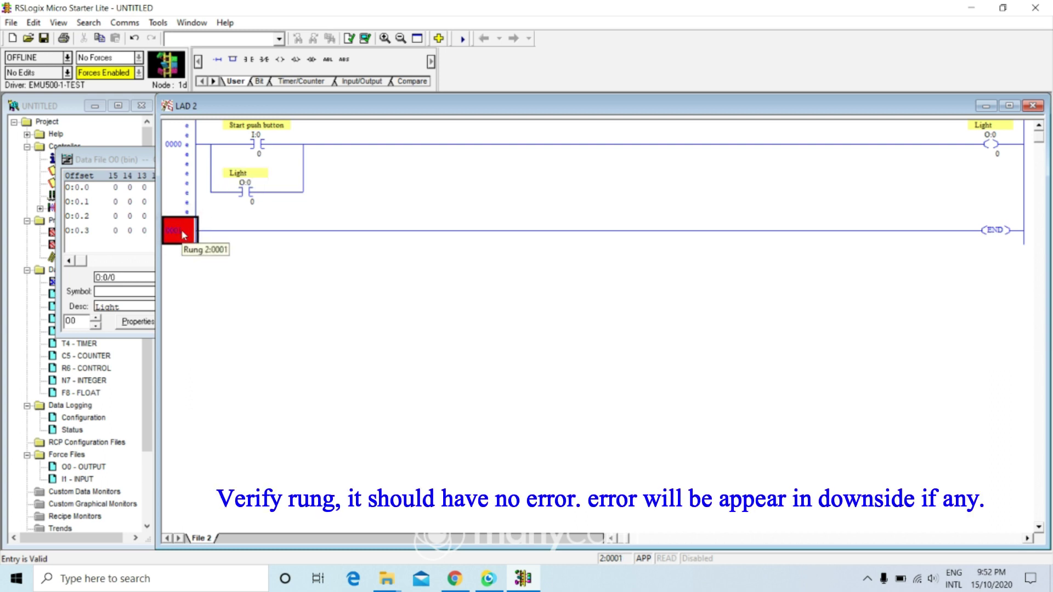
{"action": "left_click", "coordinate": [173, 173]}
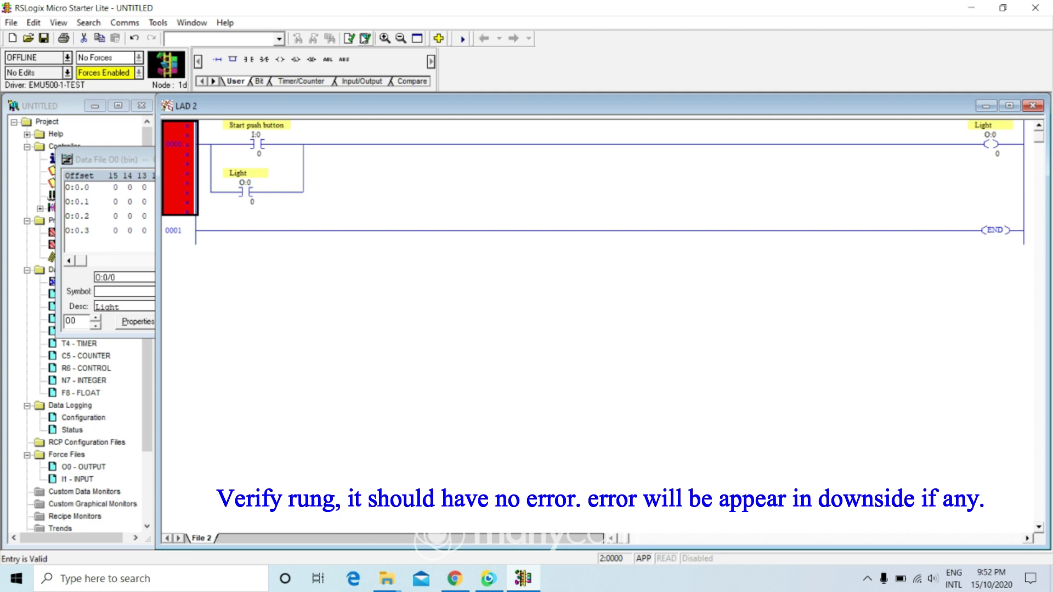
{"action": "left_click", "coordinate": [364, 38]}
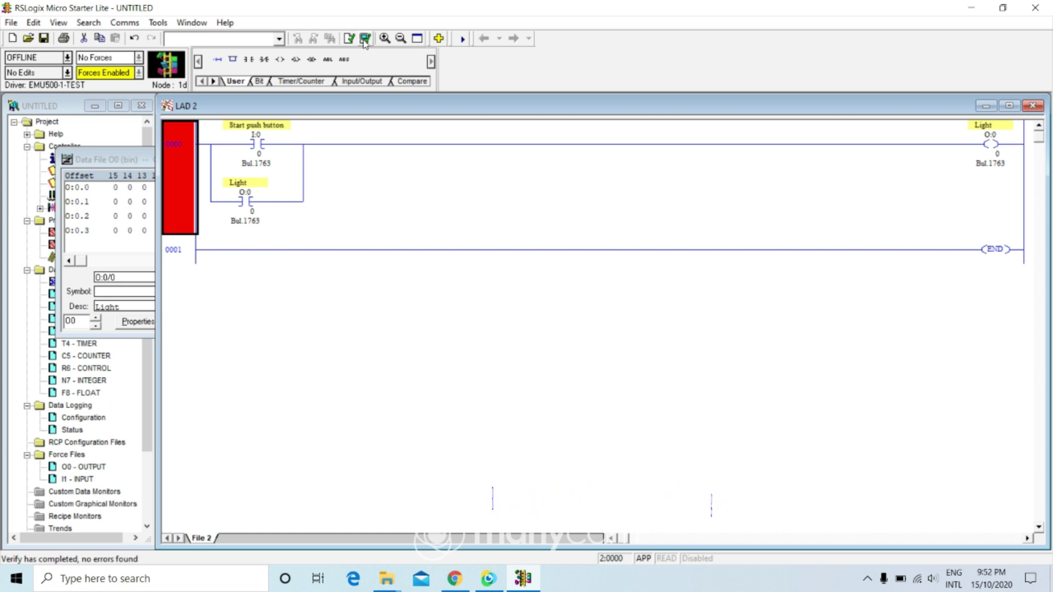
Start a download of the program to the controller and save it to the Desktop as "Test 3" in RSLogix format
{"action": "left_click", "coordinate": [67, 58]}
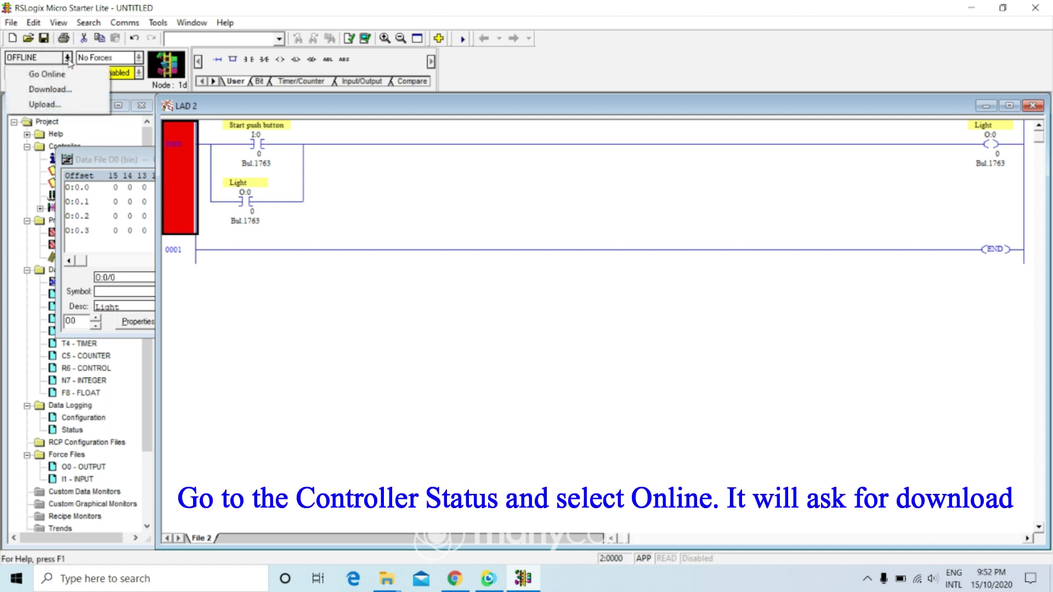
{"action": "left_click", "coordinate": [50, 89]}
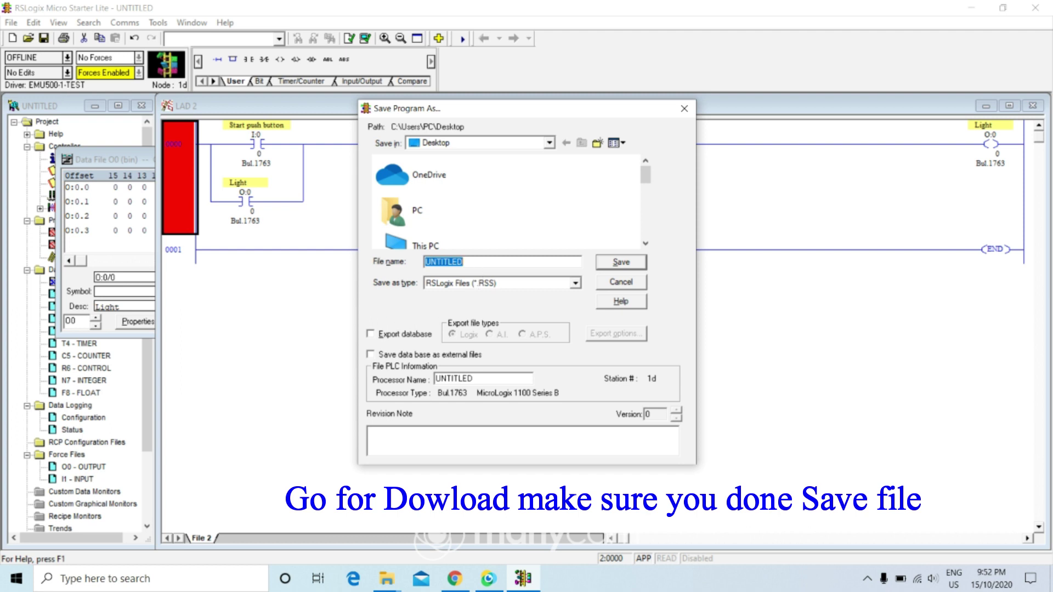
{"action": "type", "text": "test"}
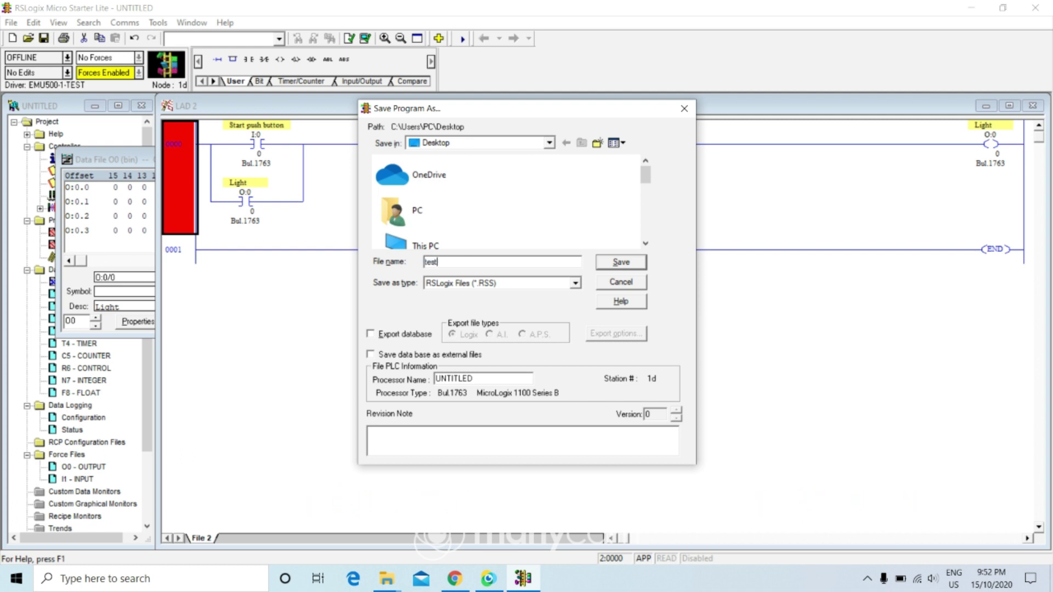
{"action": "key", "text": "BackSpace"}
{"action": "key", "text": "BackSpace"}
{"action": "key", "text": "BackSpace"}
{"action": "key", "text": "BackSpace"}
{"action": "type", "text": "Te"}
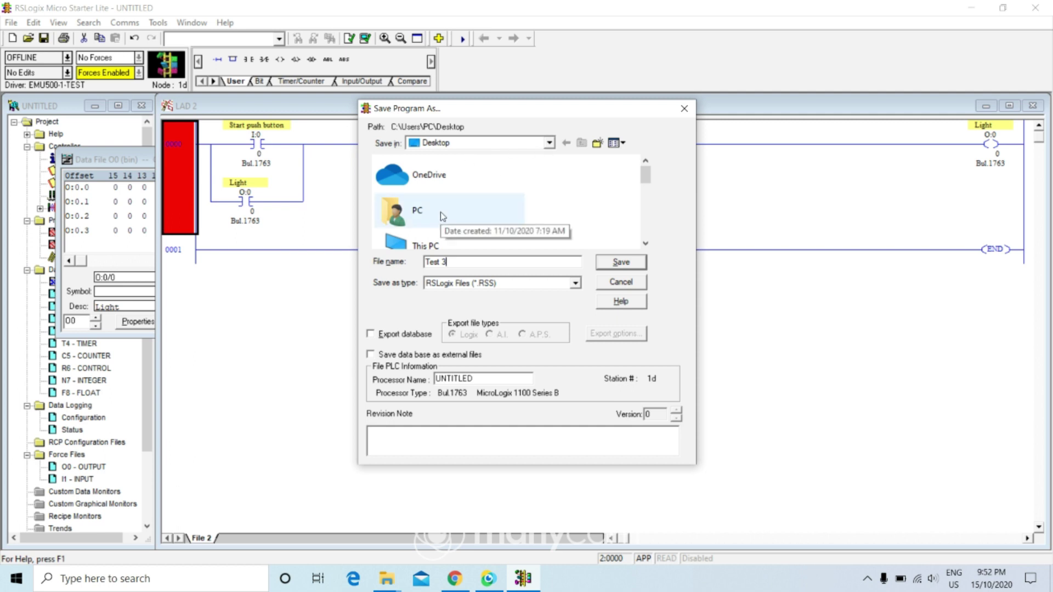
{"action": "left_click", "coordinate": [621, 263]}
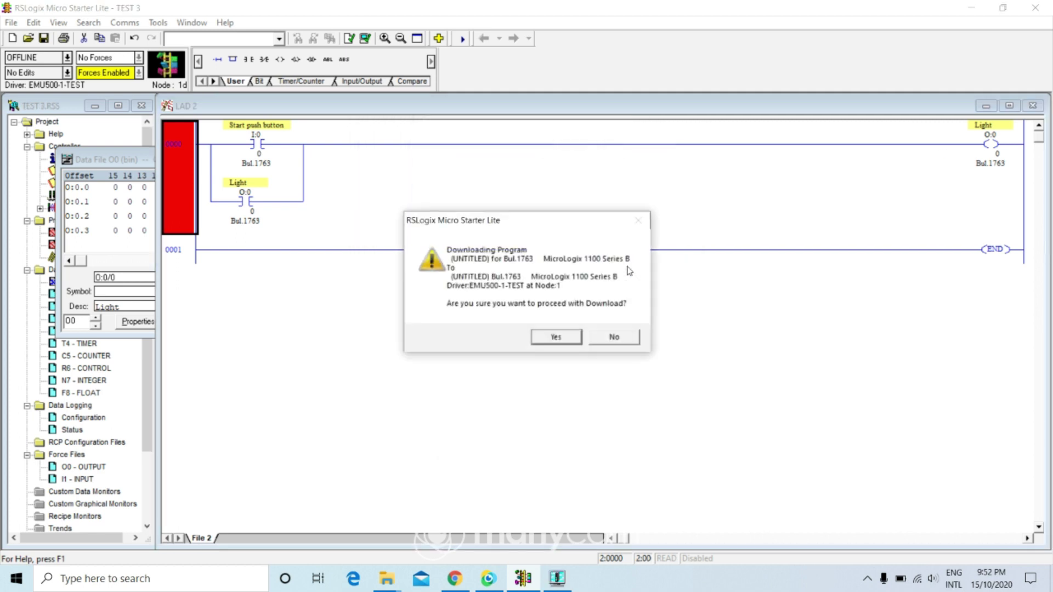